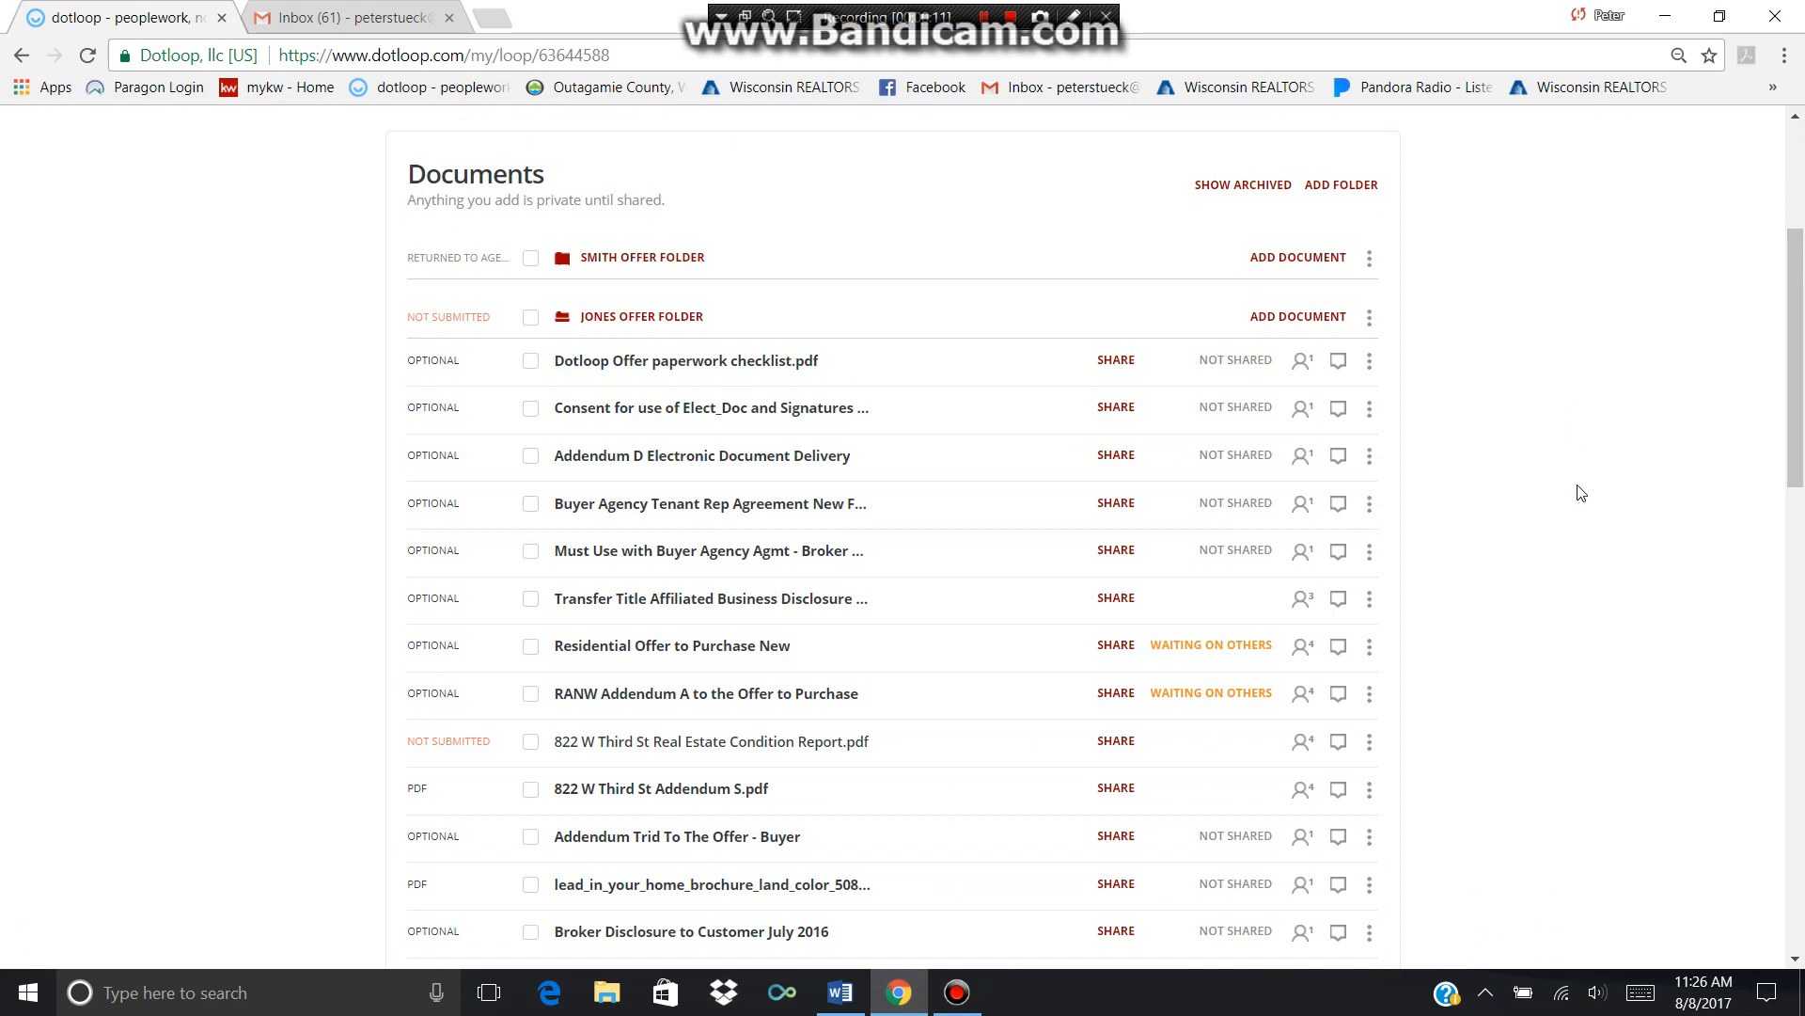
Step: Look over the loop's document folders, its people list and the existing urgent task lists
{"action": "scroll", "coordinate": [1582, 493], "scroll_direction": "down", "scroll_amount": 9}
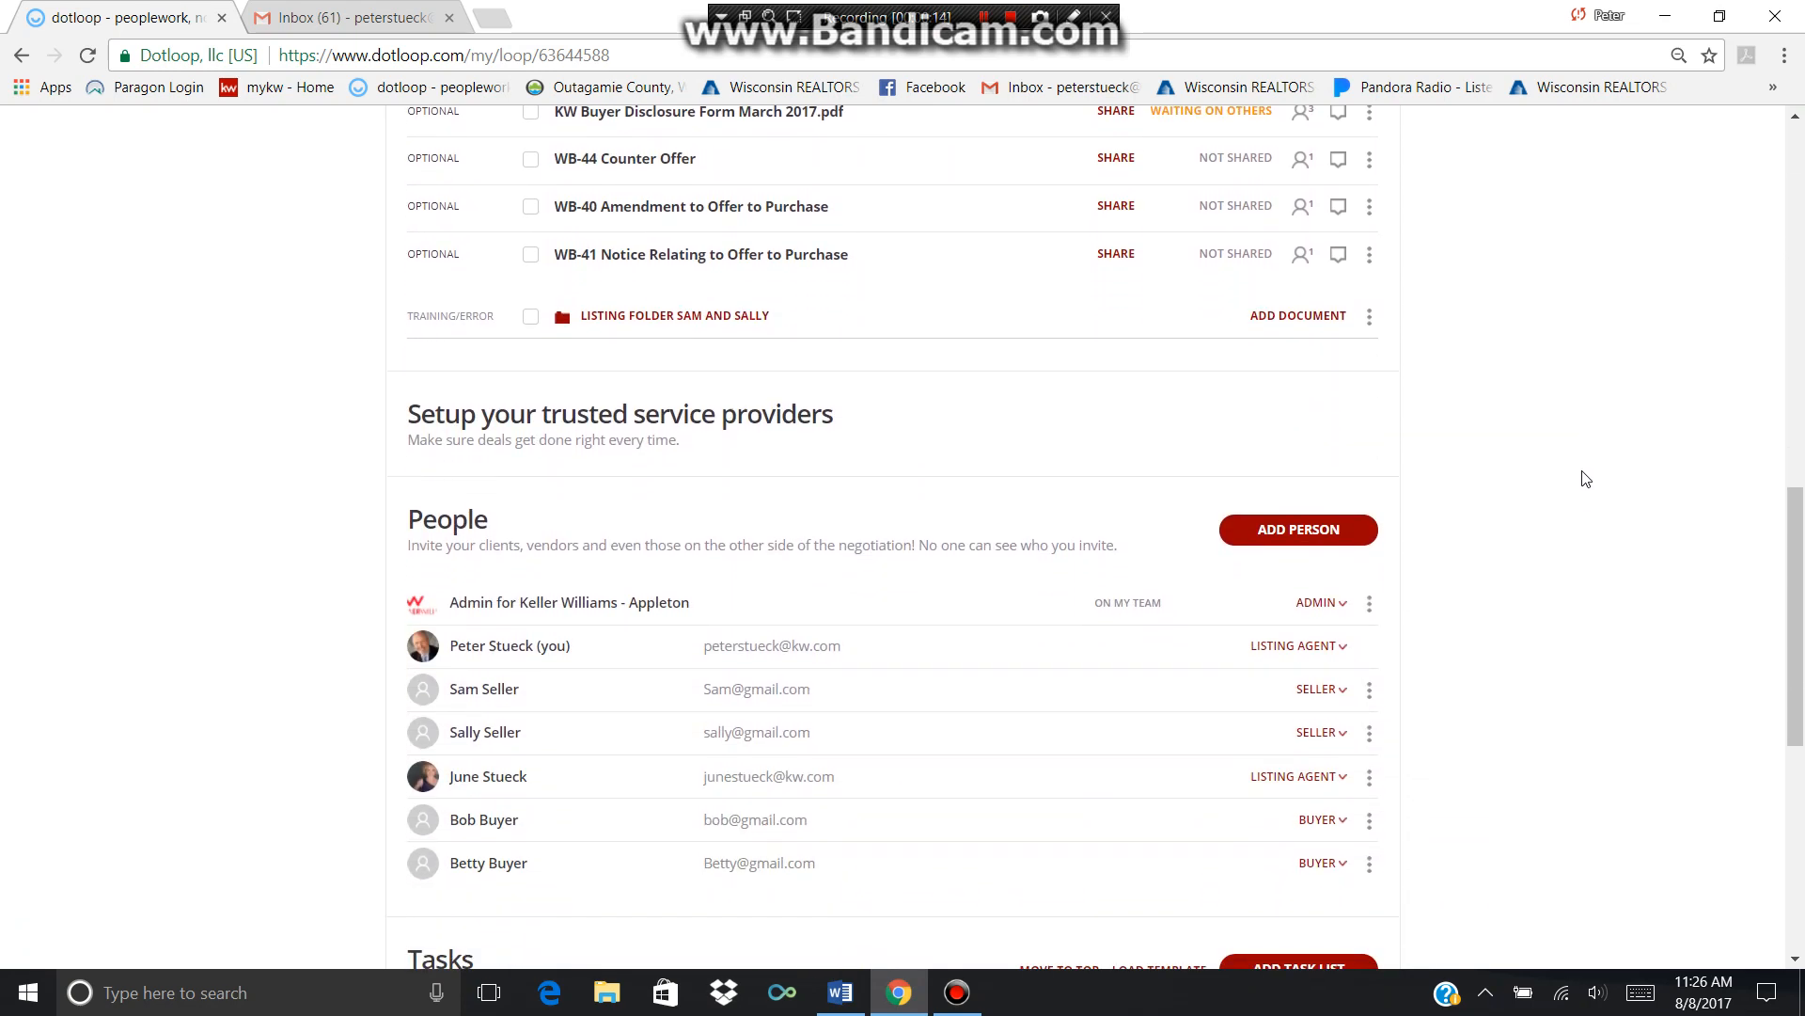
{"action": "scroll", "coordinate": [1585, 479], "scroll_direction": "down", "scroll_amount": 3}
{"action": "scroll", "coordinate": [1584, 475], "scroll_direction": "down", "scroll_amount": 3}
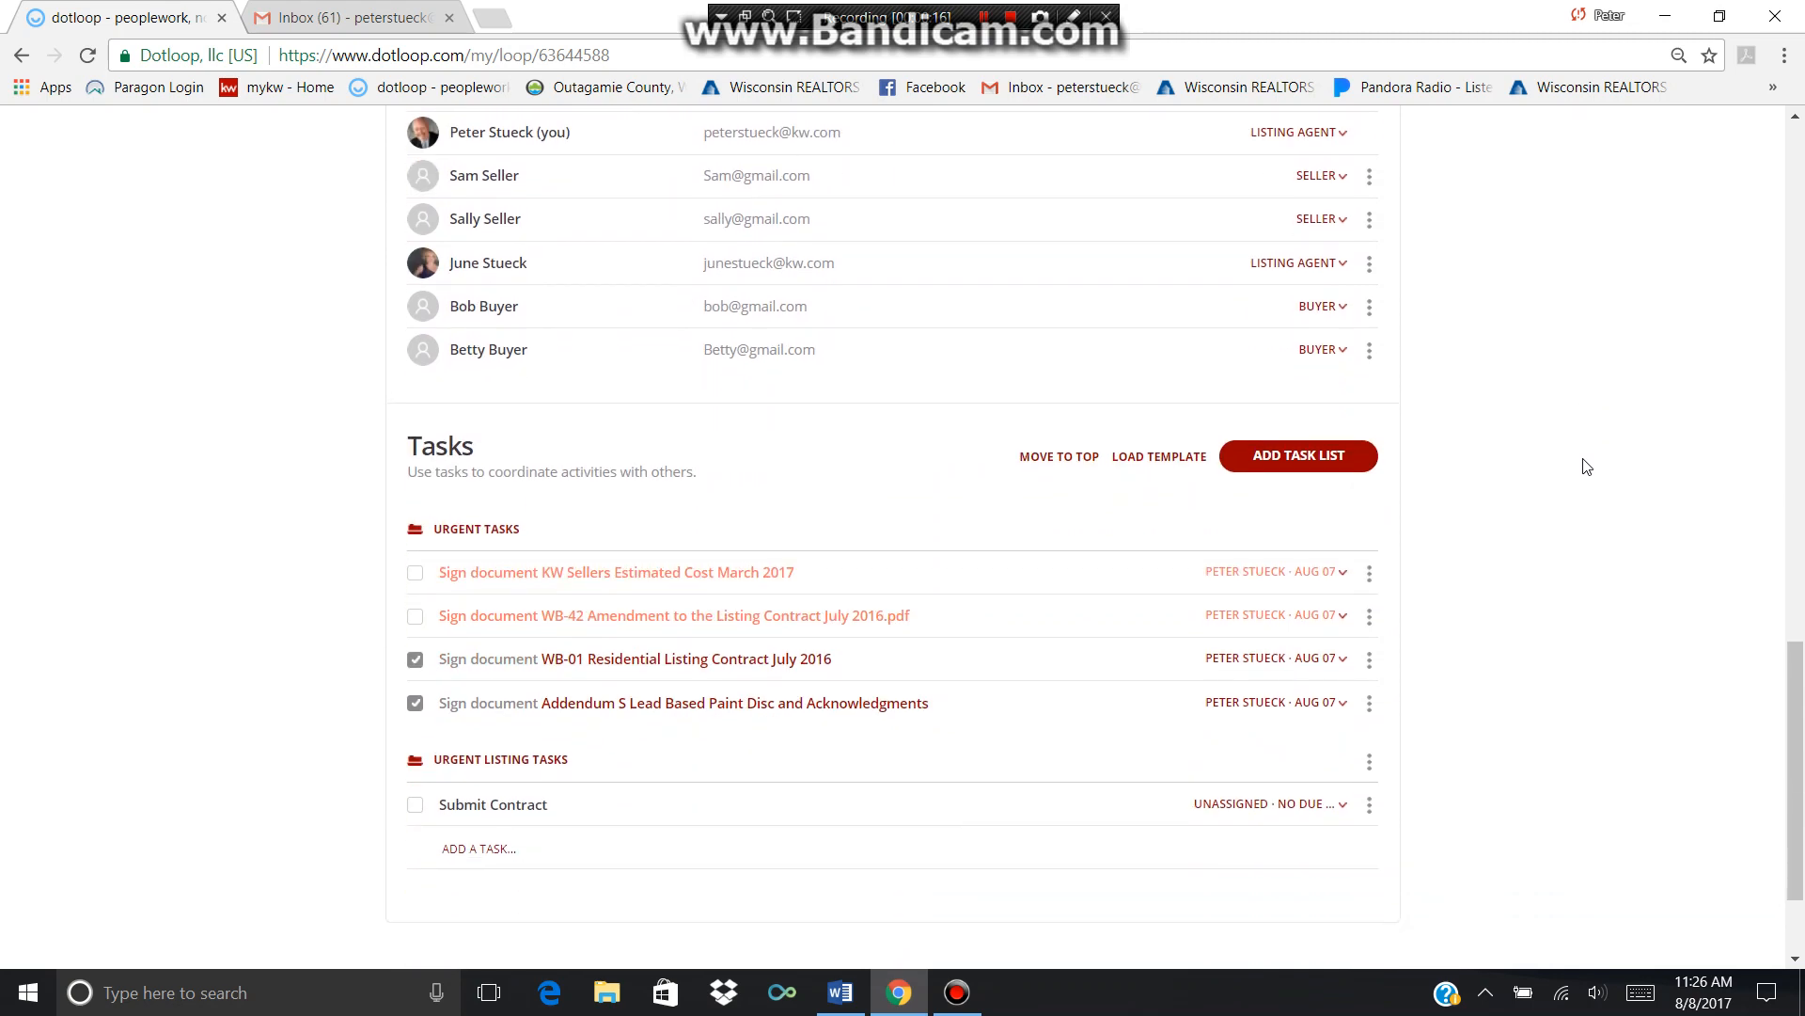
{"action": "scroll", "coordinate": [1585, 469], "scroll_direction": "down", "scroll_amount": 2}
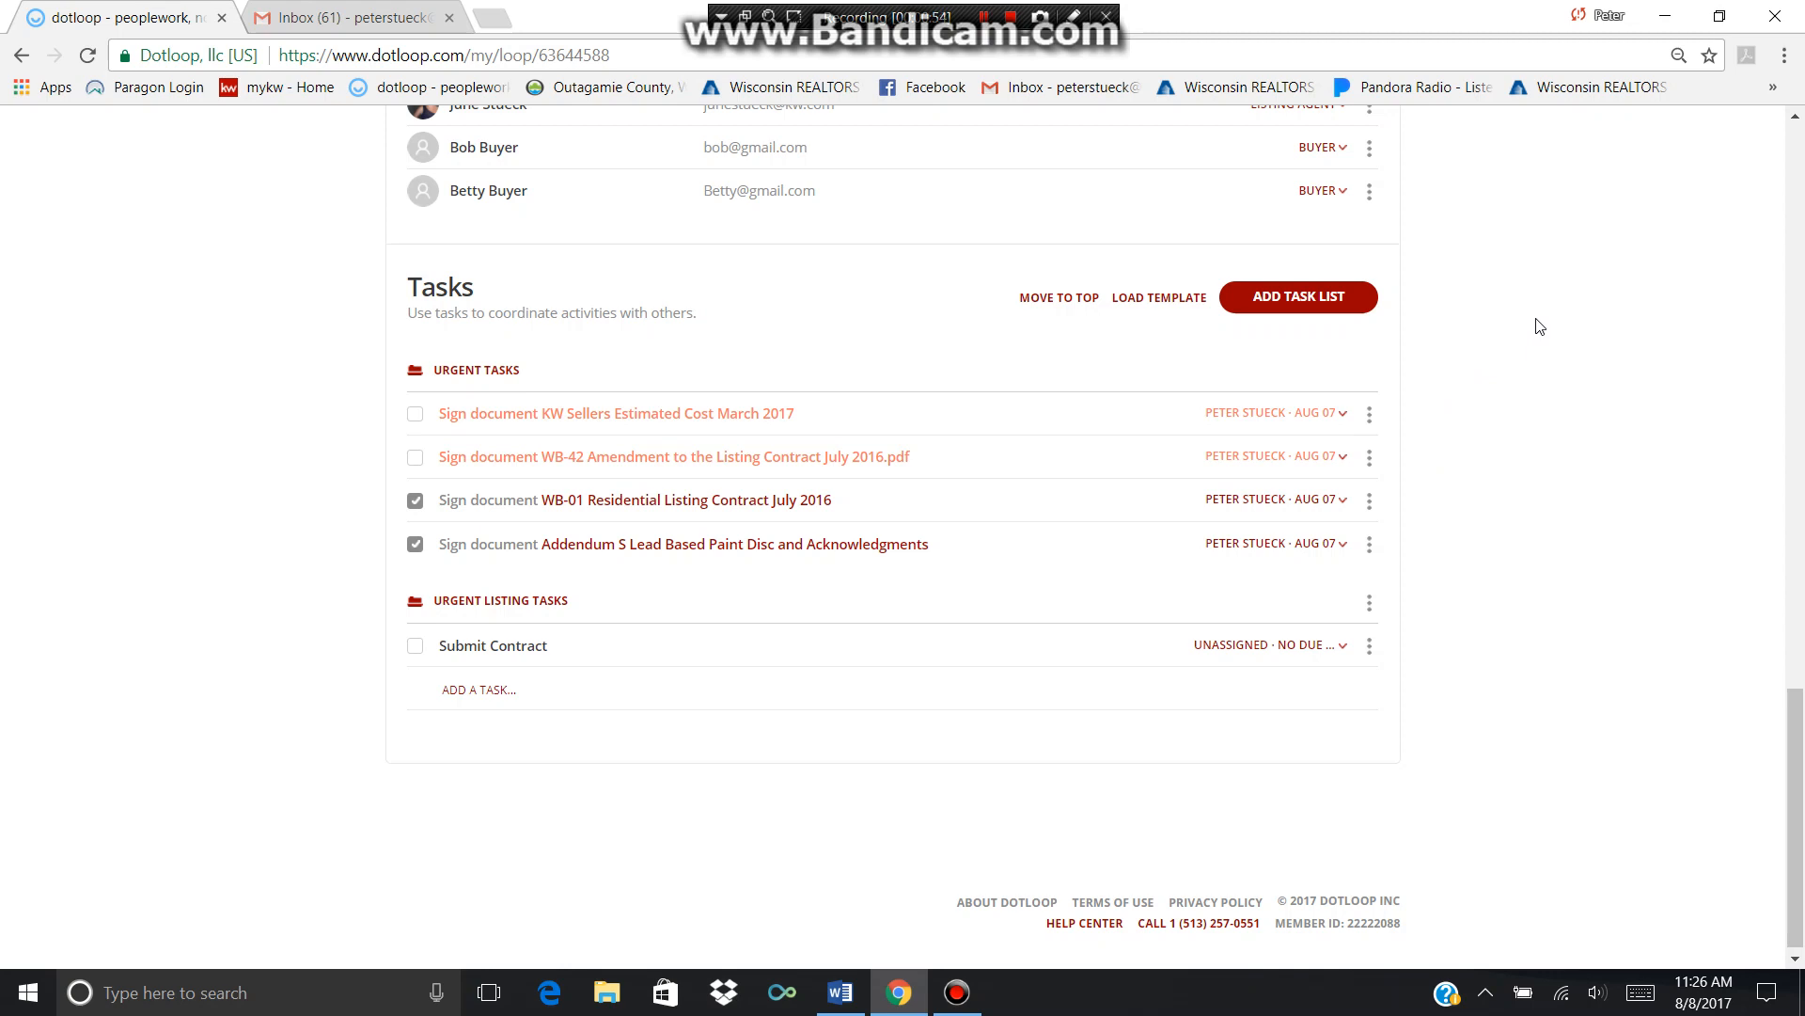
{"action": "scroll", "coordinate": [1539, 326], "scroll_direction": "up", "scroll_amount": 2}
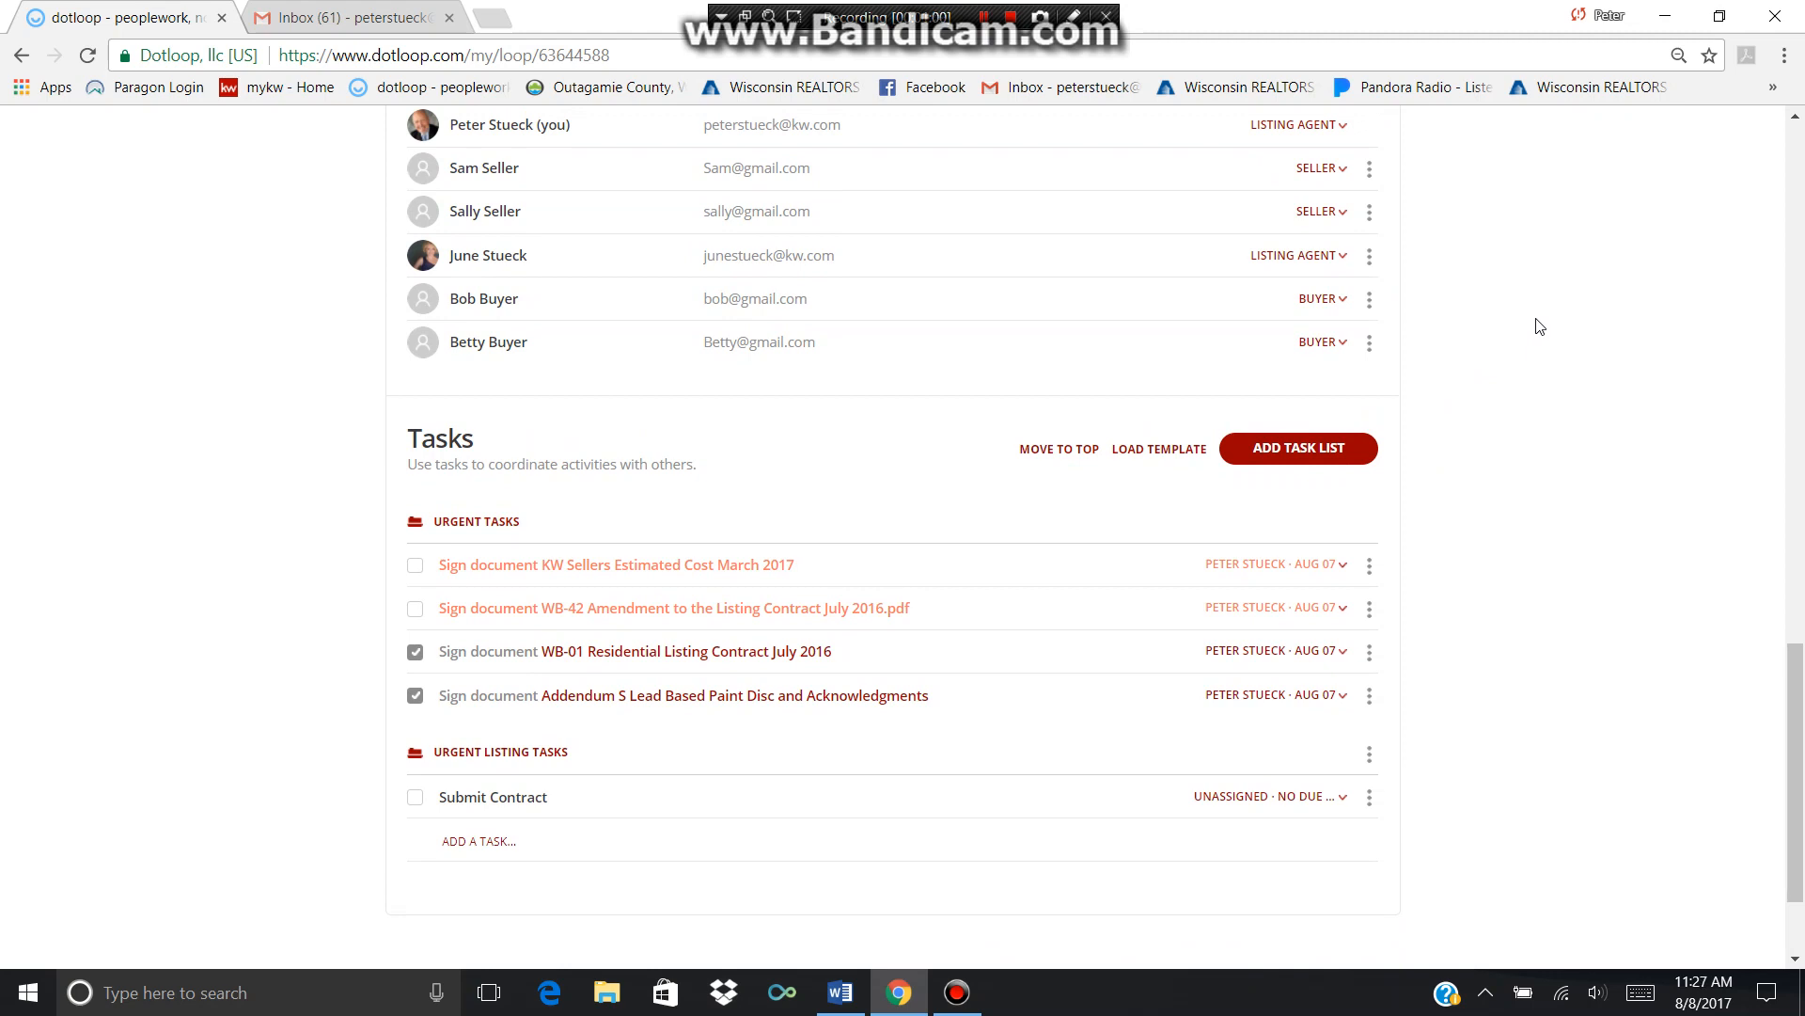
{"action": "scroll", "coordinate": [1508, 343], "scroll_direction": "down", "scroll_amount": 2}
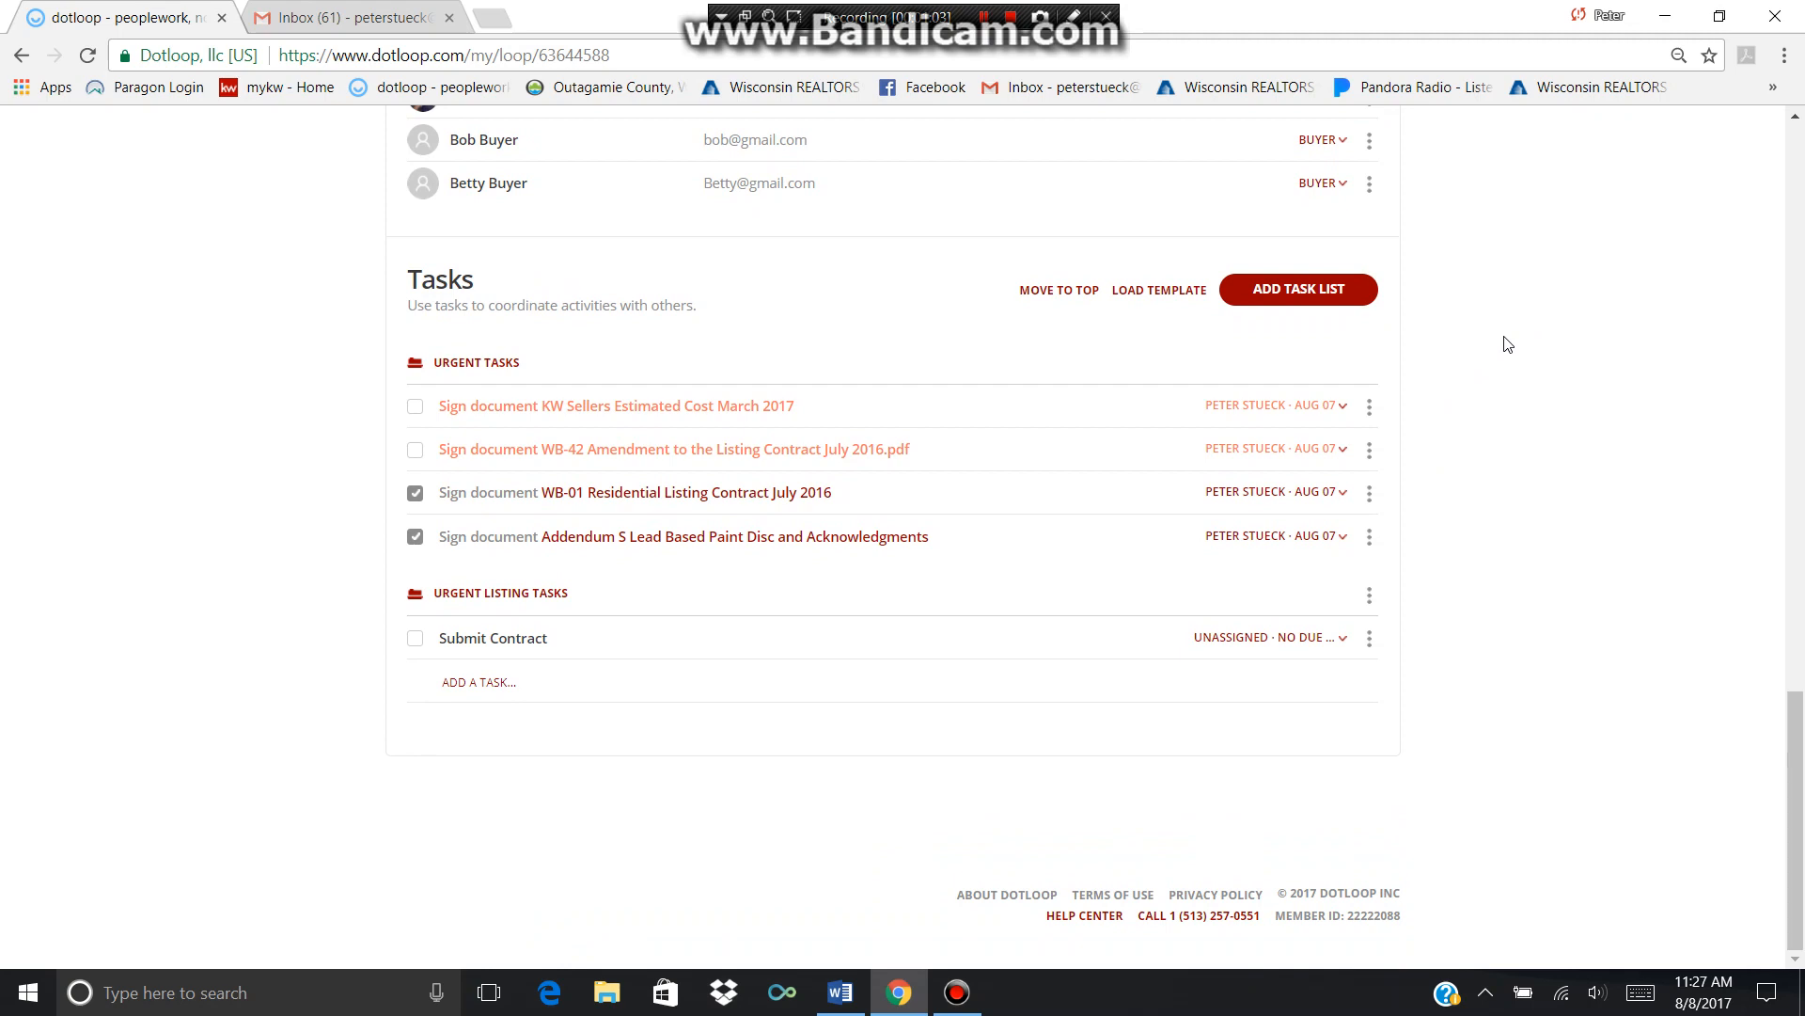
{"action": "scroll", "coordinate": [1508, 343], "scroll_direction": "up", "scroll_amount": 10}
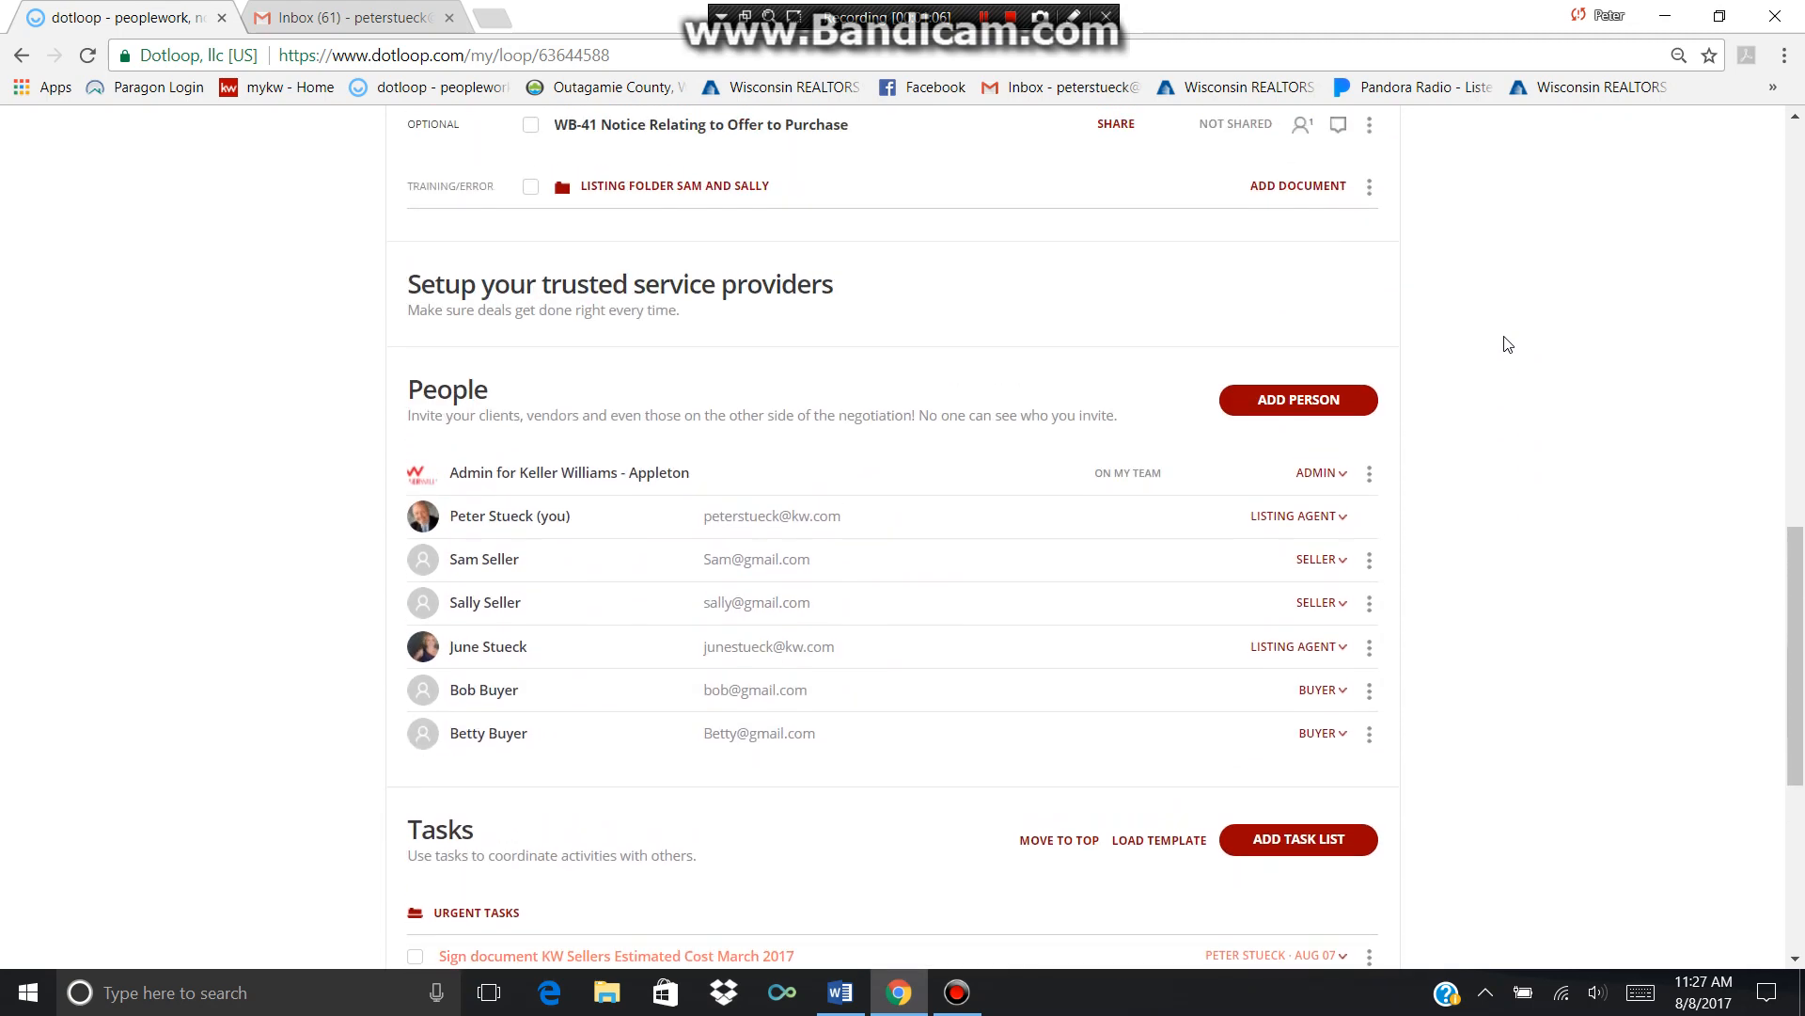
{"action": "scroll", "coordinate": [1509, 343], "scroll_direction": "up", "scroll_amount": 4}
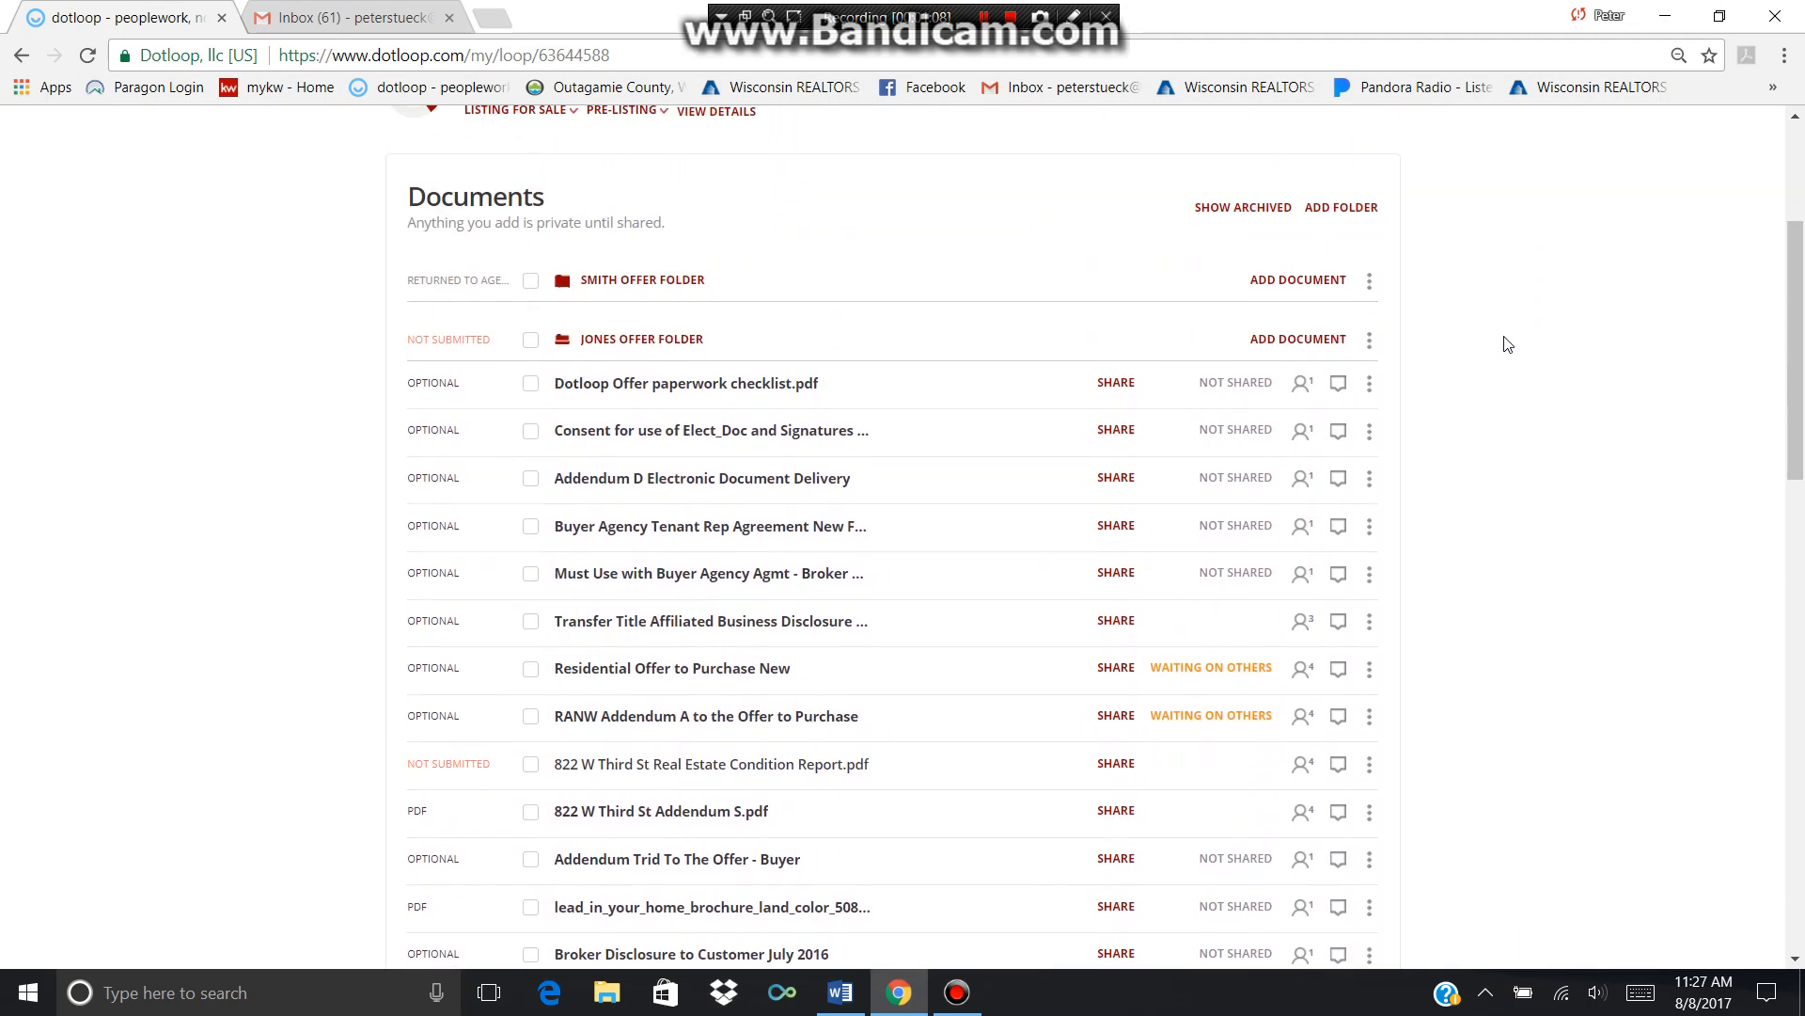
{"action": "scroll", "coordinate": [1508, 343], "scroll_direction": "down", "scroll_amount": 8}
{"action": "scroll", "coordinate": [1509, 343], "scroll_direction": "down", "scroll_amount": 6}
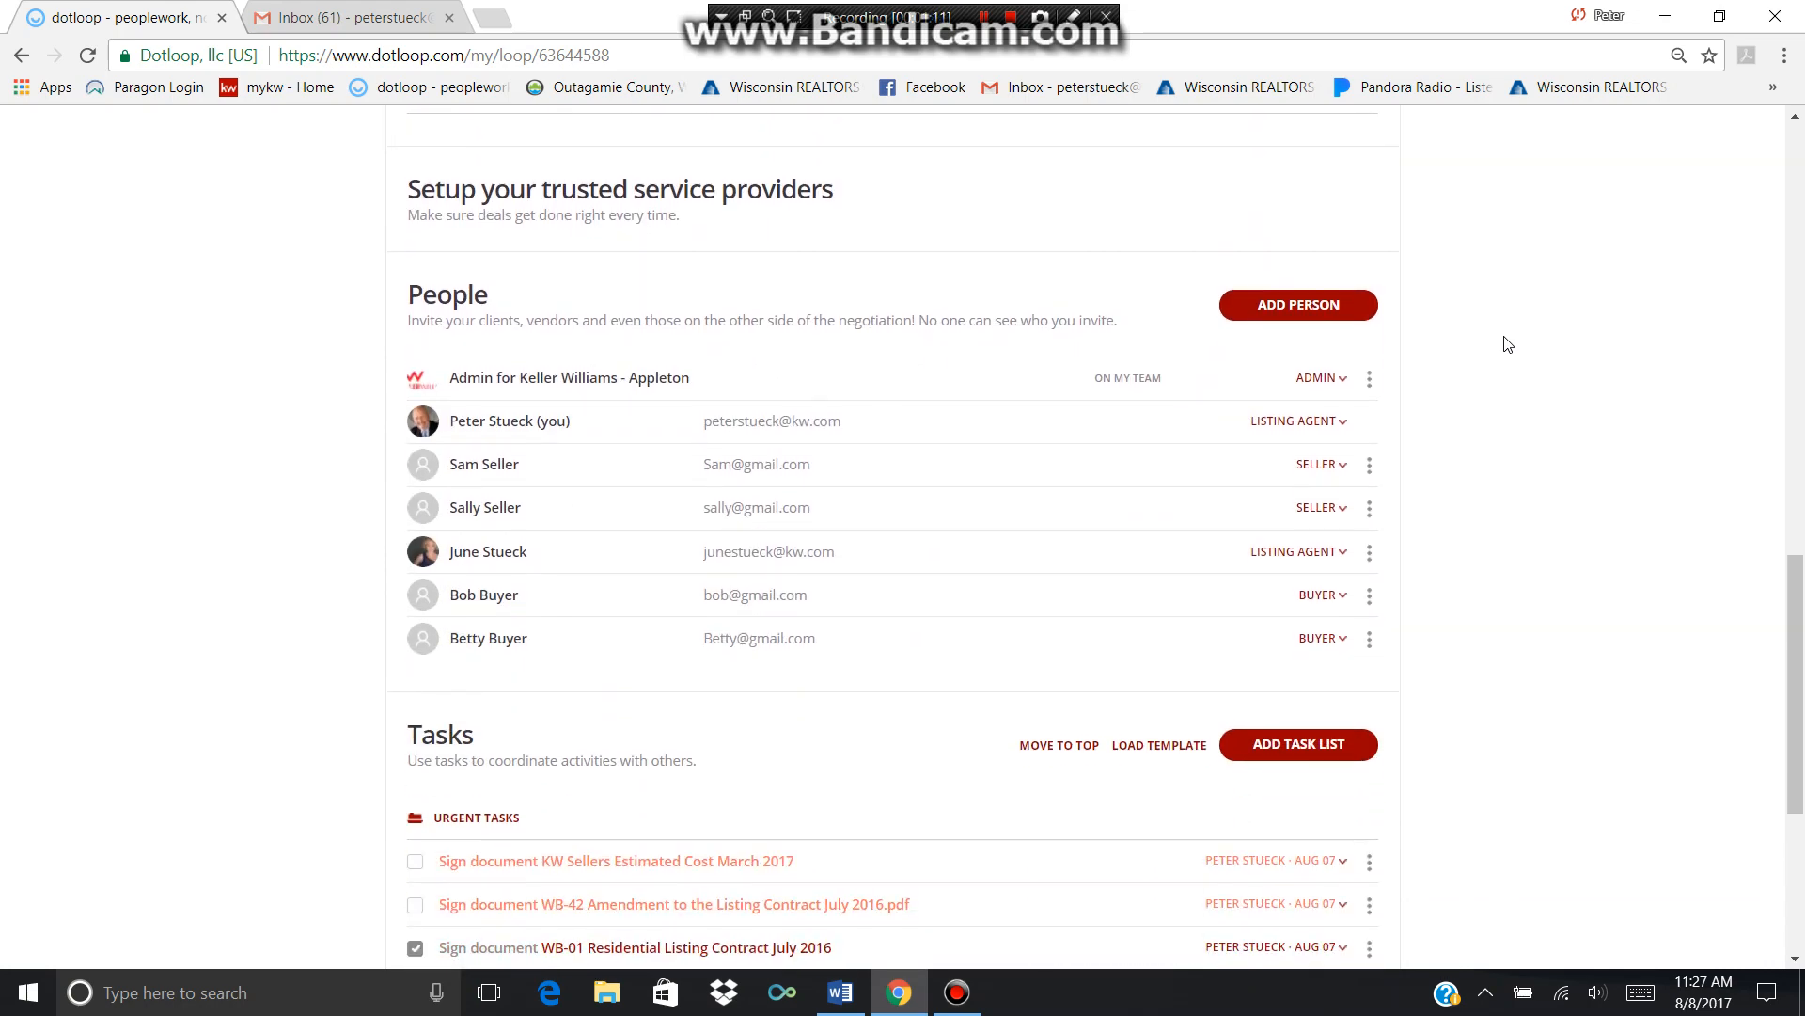
{"action": "scroll", "coordinate": [1509, 344], "scroll_direction": "down", "scroll_amount": 2}
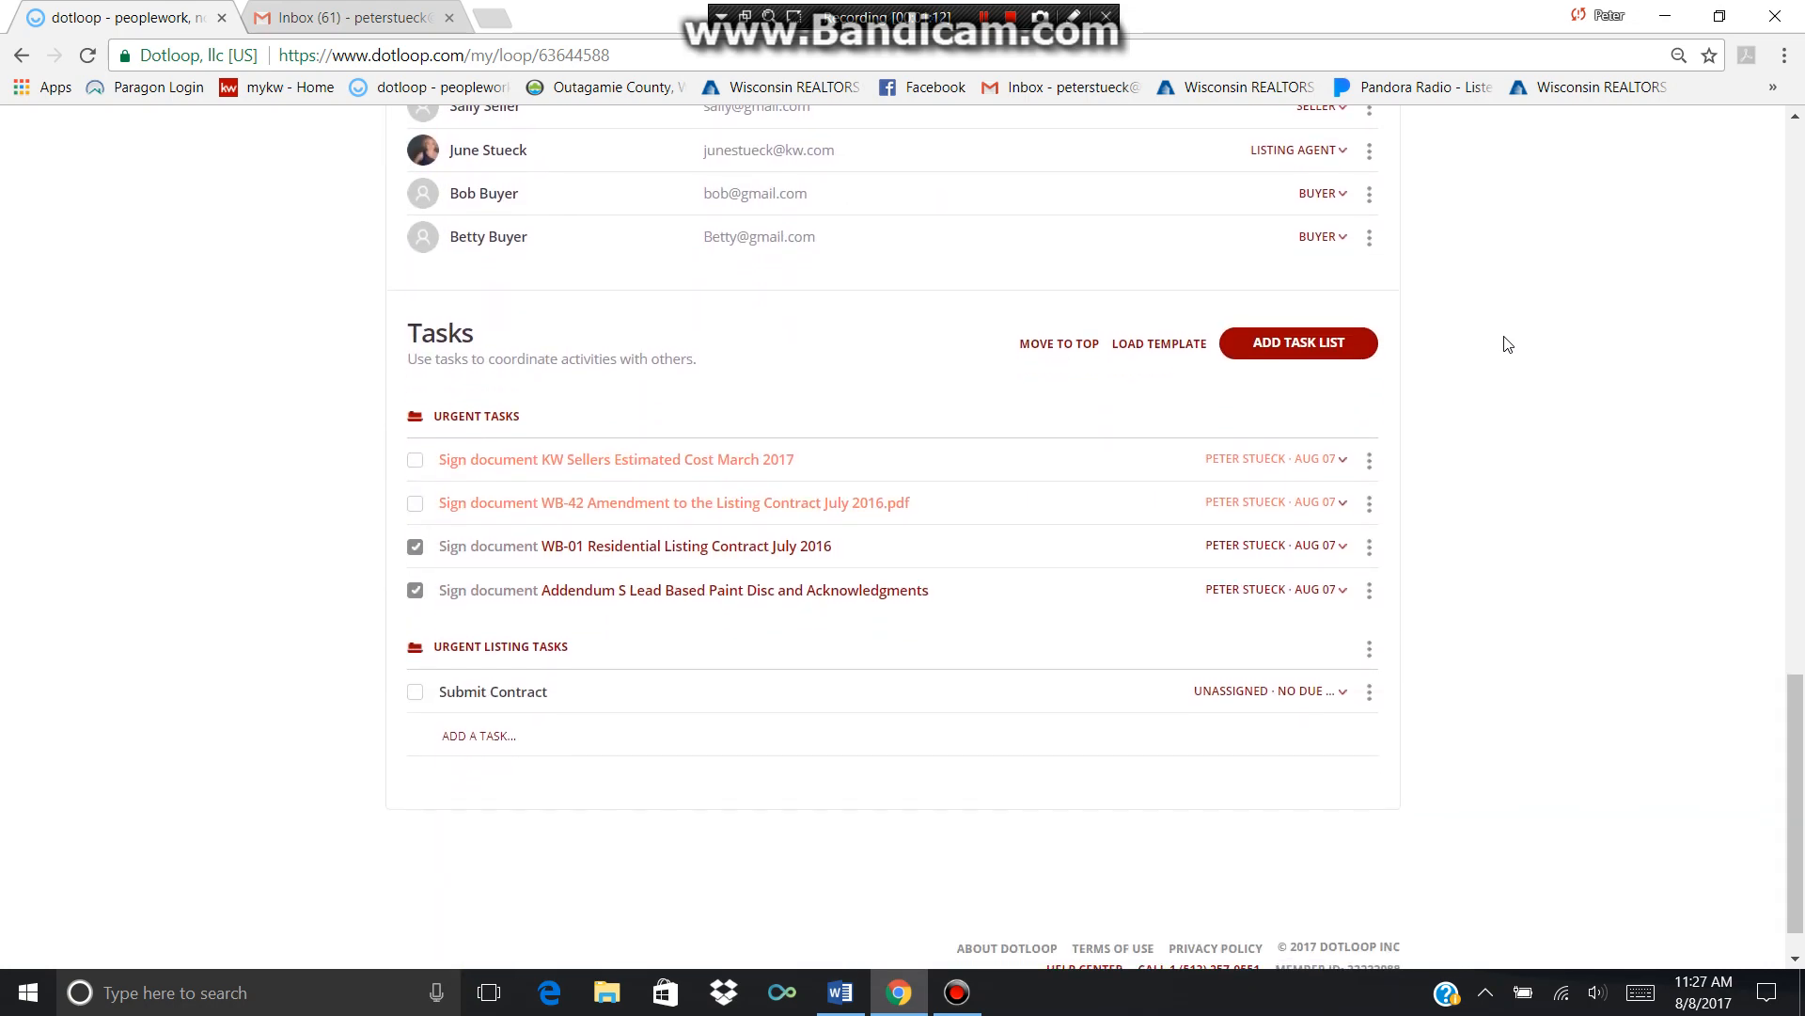
Step: Load the task list template "FULL OFFER CHECKLIST - For Agent Use" into the loop's tasks
{"action": "left_click", "coordinate": [1152, 346]}
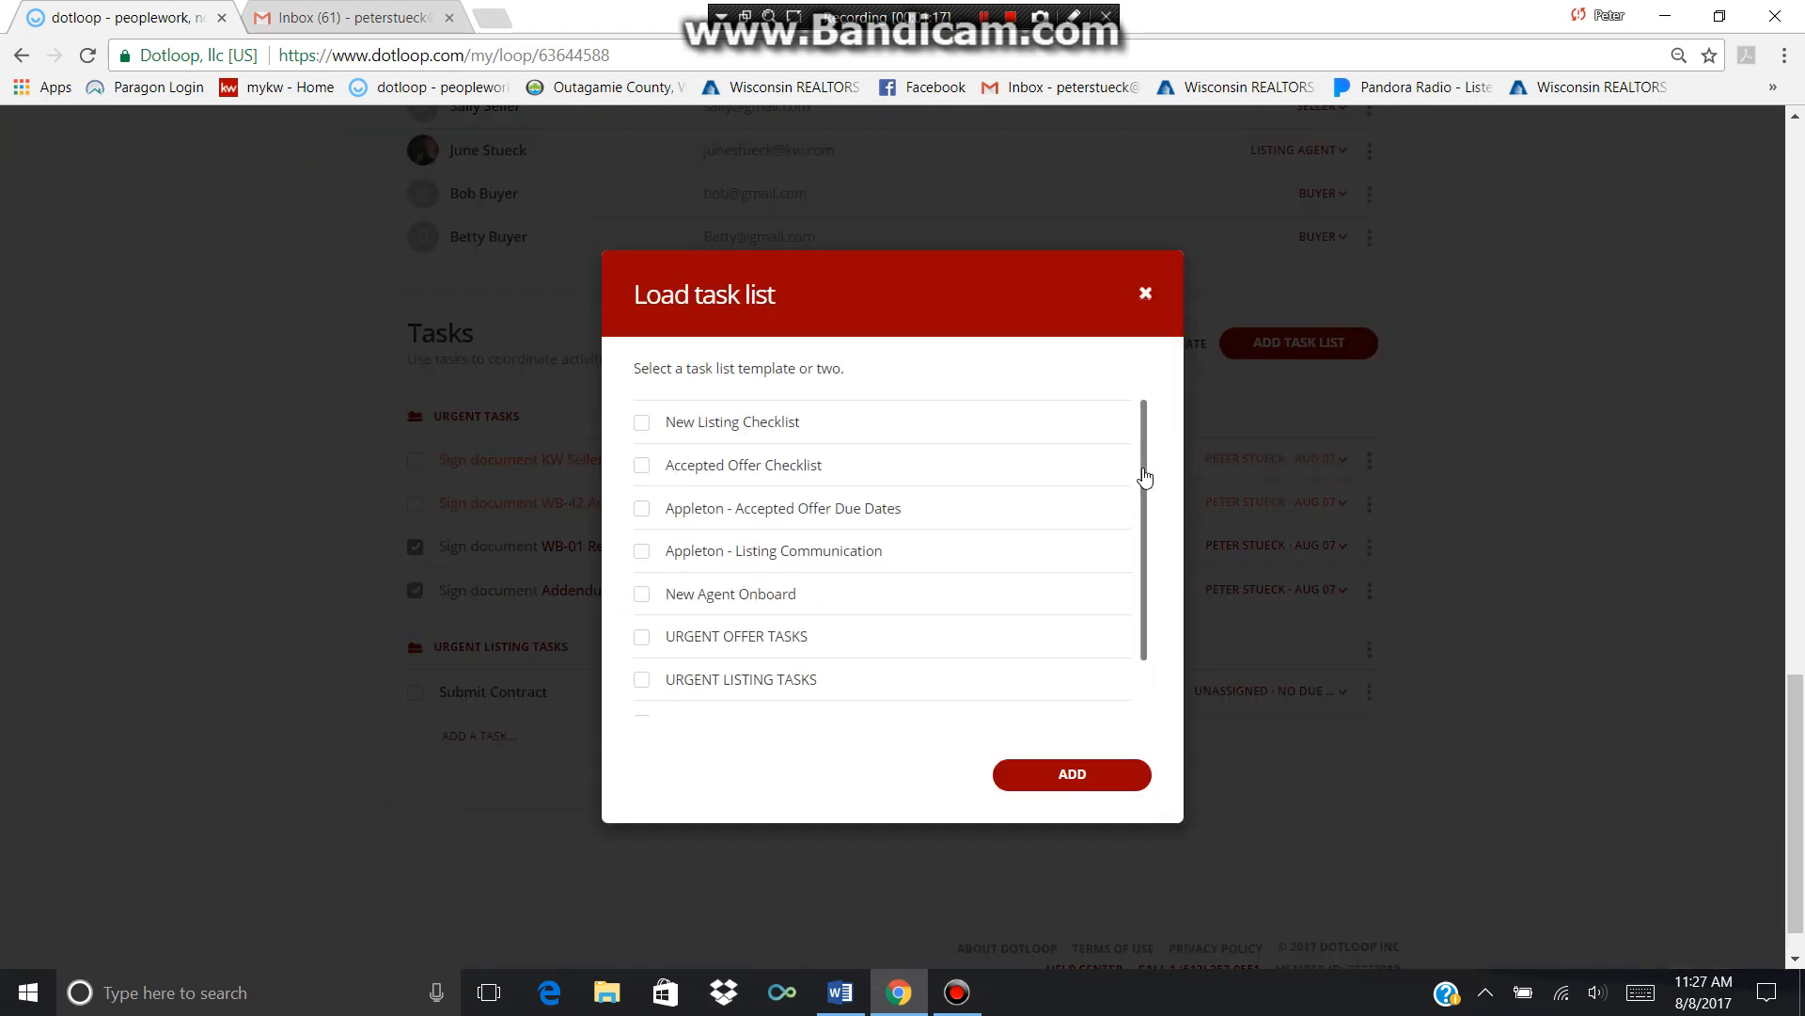
{"action": "scroll", "coordinate": [1145, 475], "scroll_direction": "down", "scroll_amount": 2}
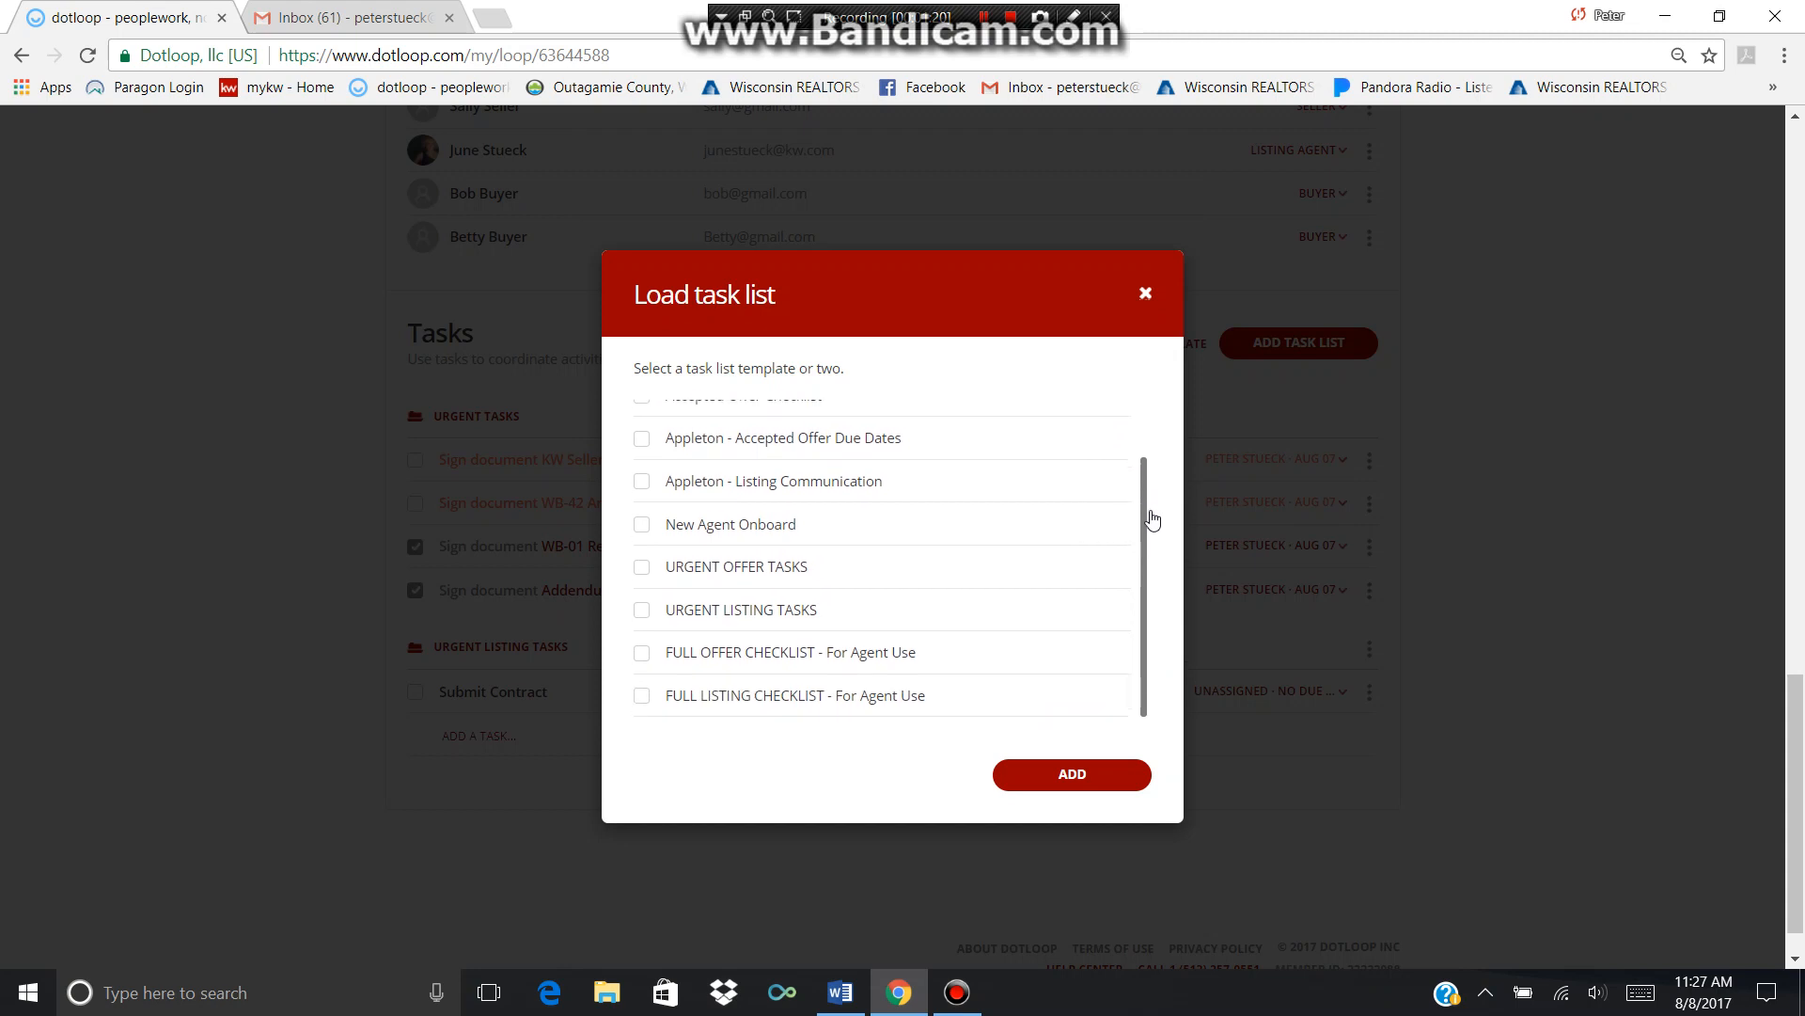
{"action": "scroll", "coordinate": [1153, 477], "scroll_direction": "up", "scroll_amount": 2}
{"action": "scroll", "coordinate": [1152, 481], "scroll_direction": "down", "scroll_amount": 1}
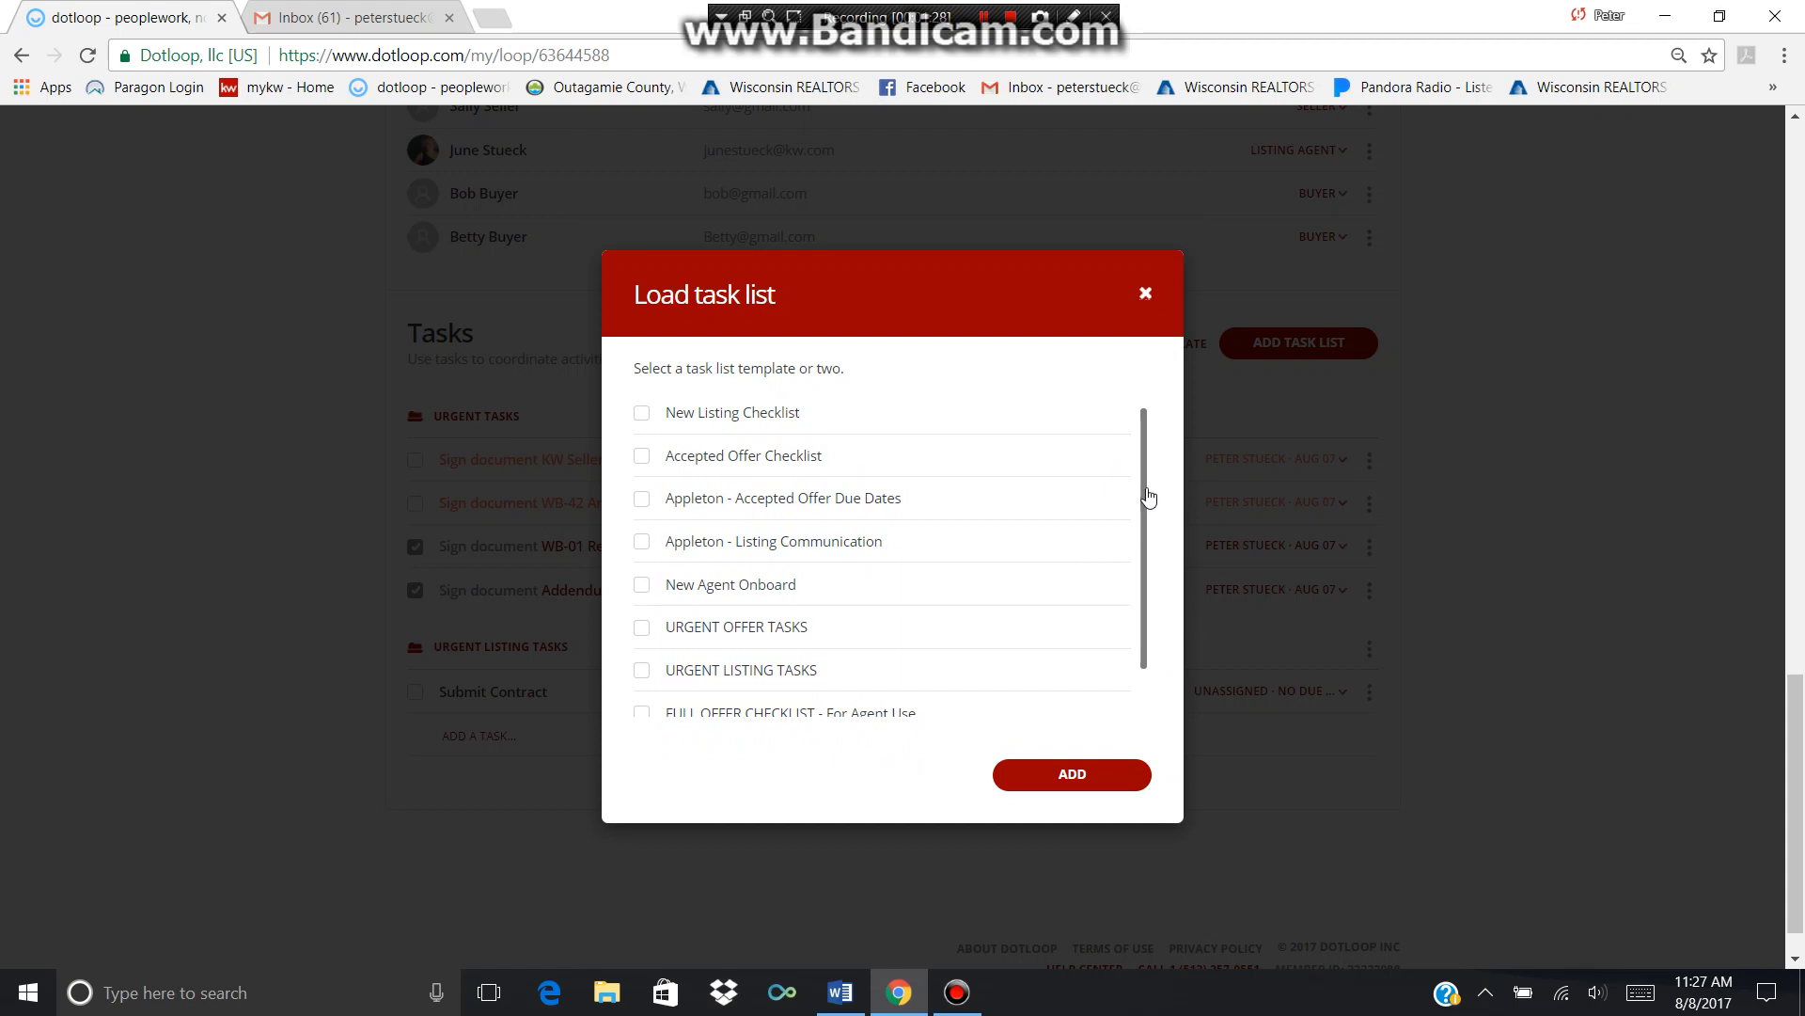
{"action": "left_click", "coordinate": [1148, 489]}
{"action": "left_click_drag", "start_coordinate": [1147, 491], "coordinate": [1149, 540]}
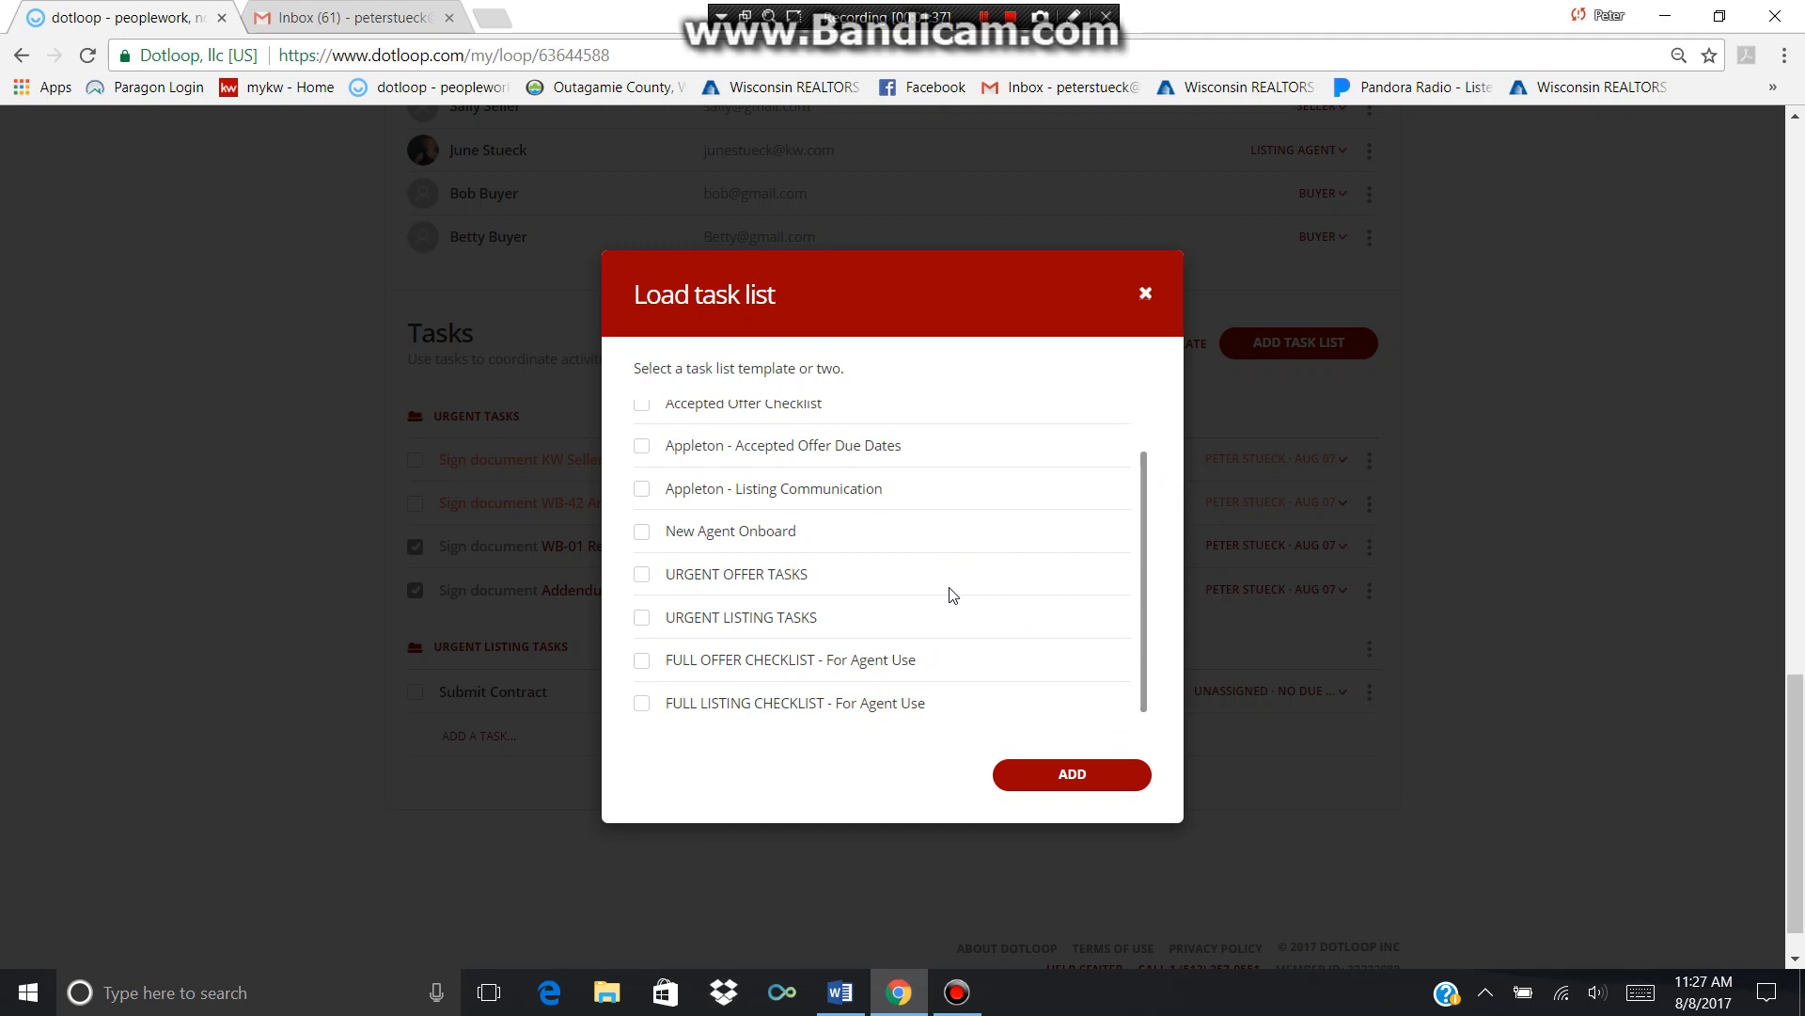
{"action": "left_click", "coordinate": [642, 663]}
{"action": "left_click", "coordinate": [1082, 773]}
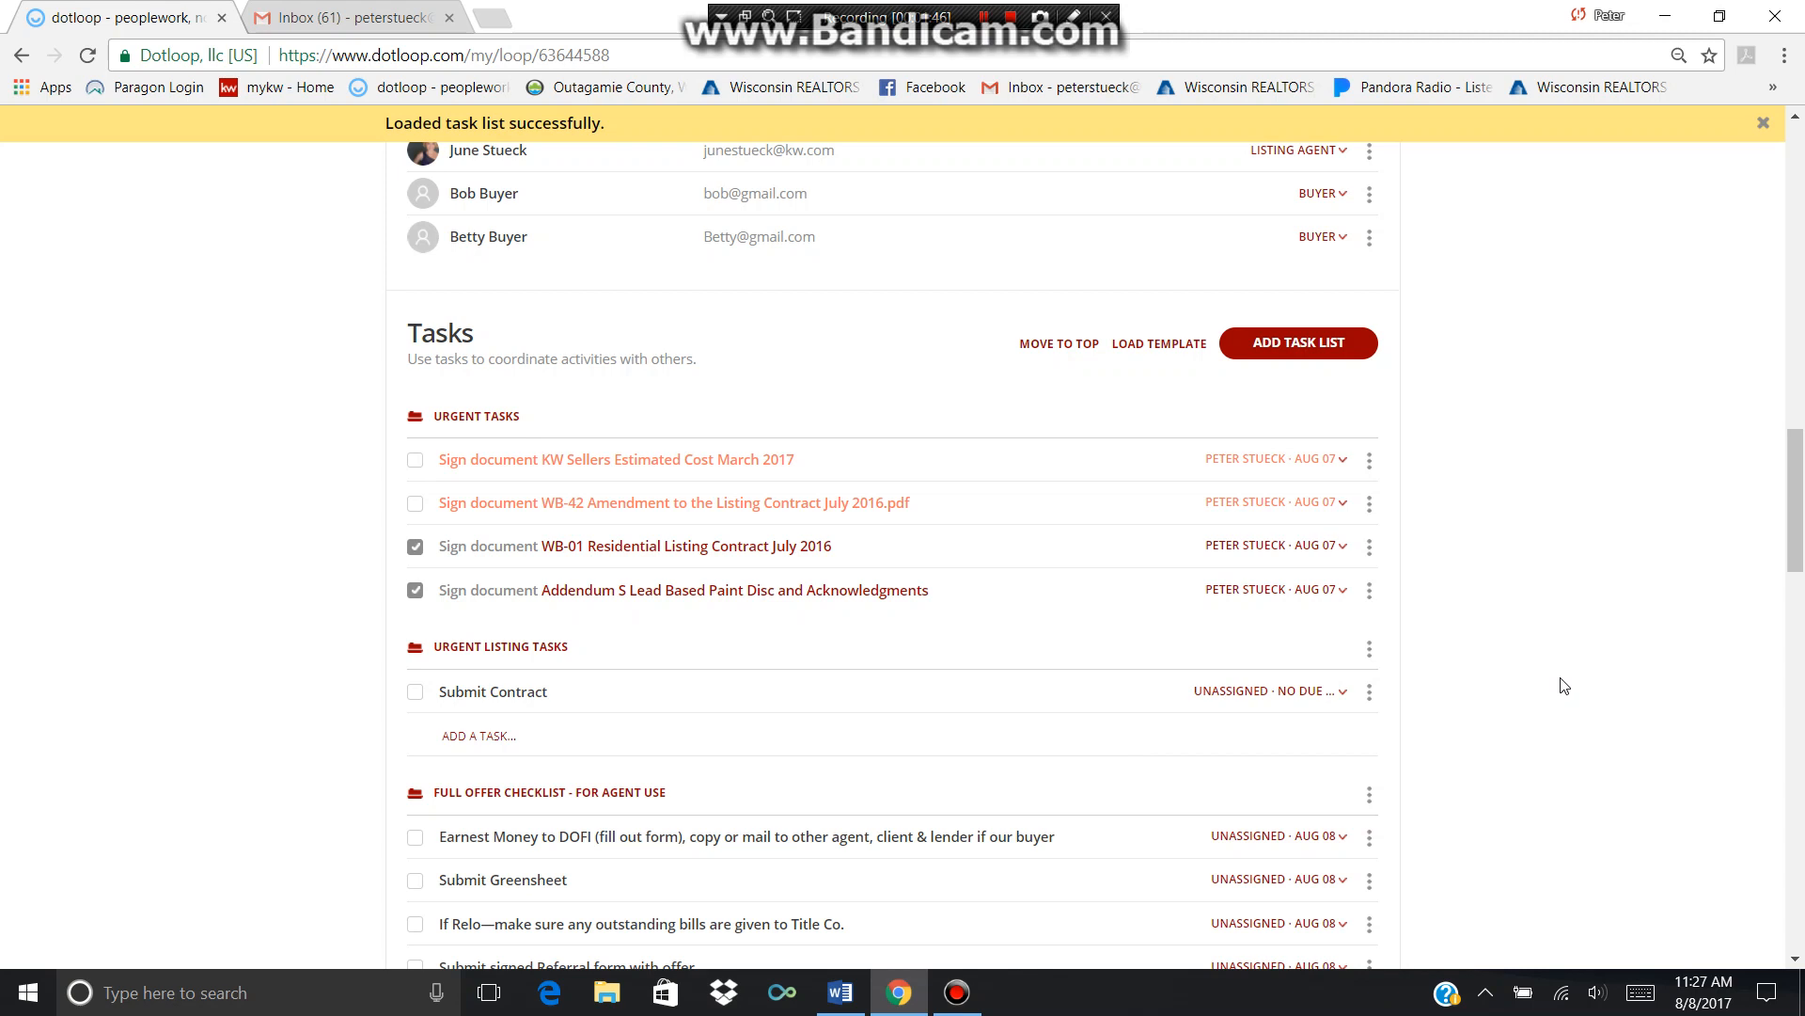
Step: In the Full Offer Checklist, set the Submit Greensheet task's due date to next week, and change it to this week
{"action": "scroll", "coordinate": [1565, 685], "scroll_direction": "down", "scroll_amount": 5}
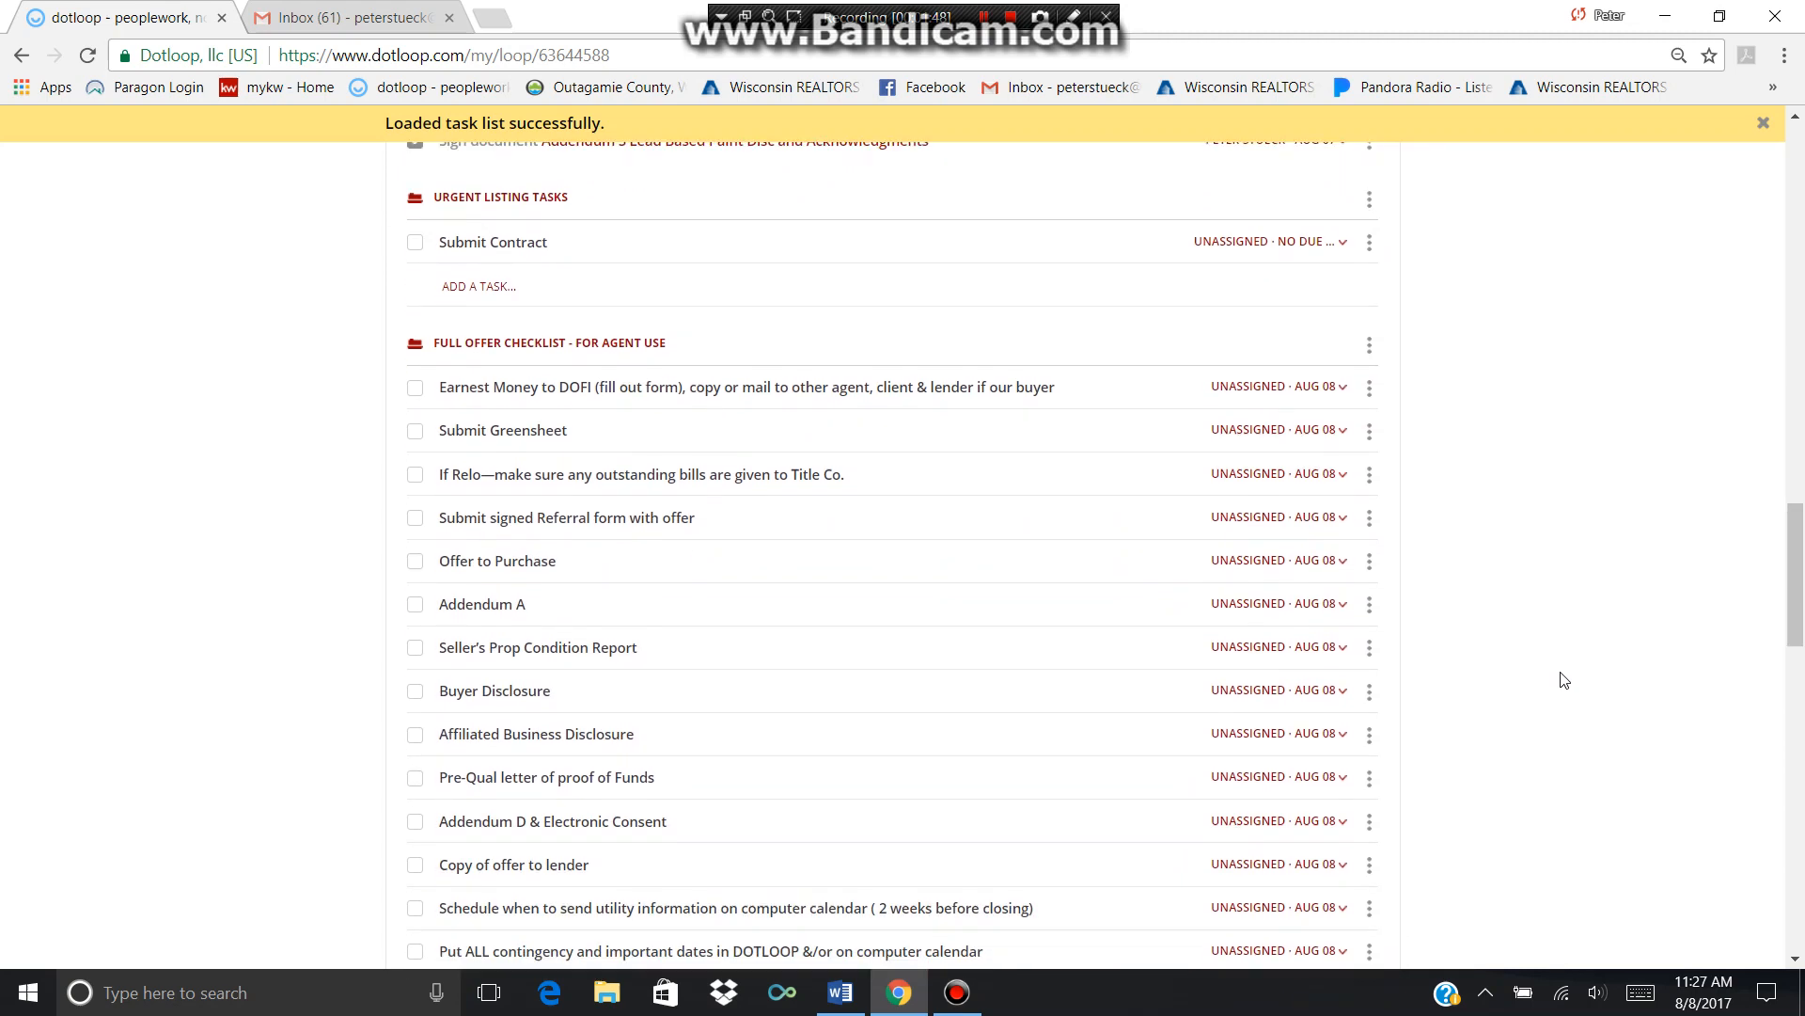
{"action": "scroll", "coordinate": [1565, 680], "scroll_direction": "down", "scroll_amount": 2}
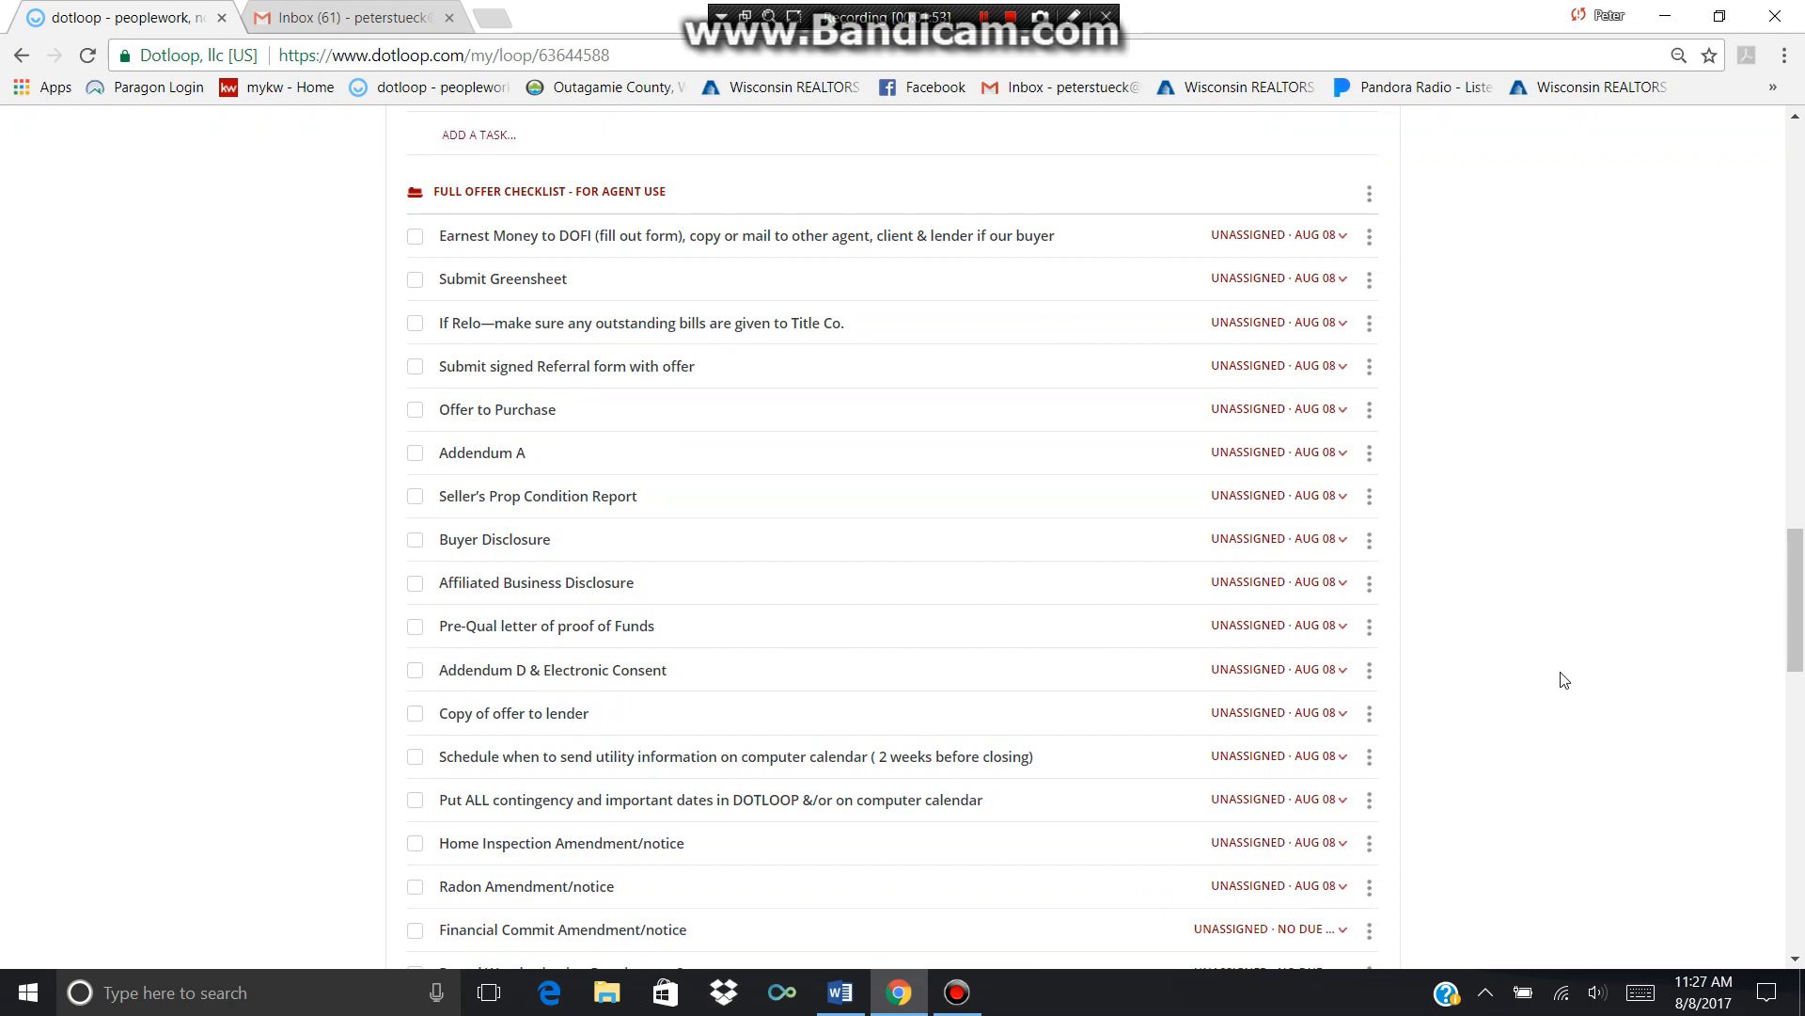
{"action": "scroll", "coordinate": [1564, 679], "scroll_direction": "down", "scroll_amount": 4}
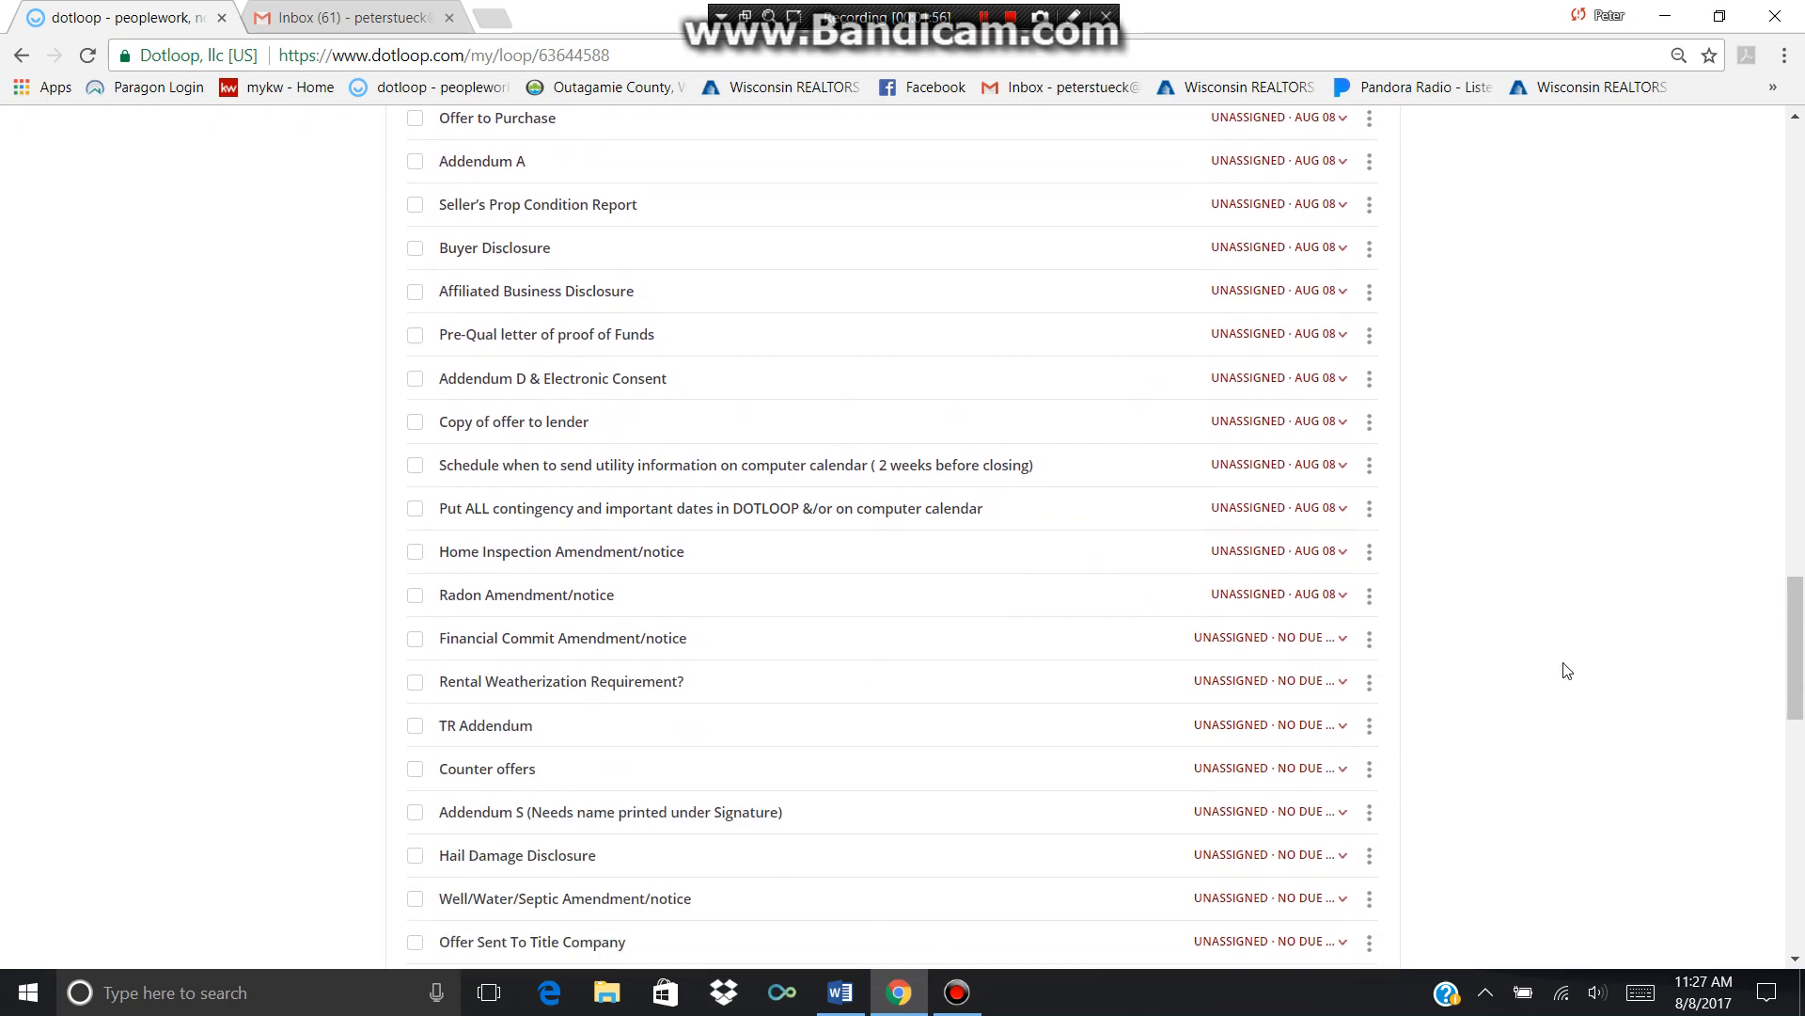
{"action": "scroll", "coordinate": [1567, 668], "scroll_direction": "down", "scroll_amount": 2}
{"action": "scroll", "coordinate": [1569, 658], "scroll_direction": "up", "scroll_amount": 4}
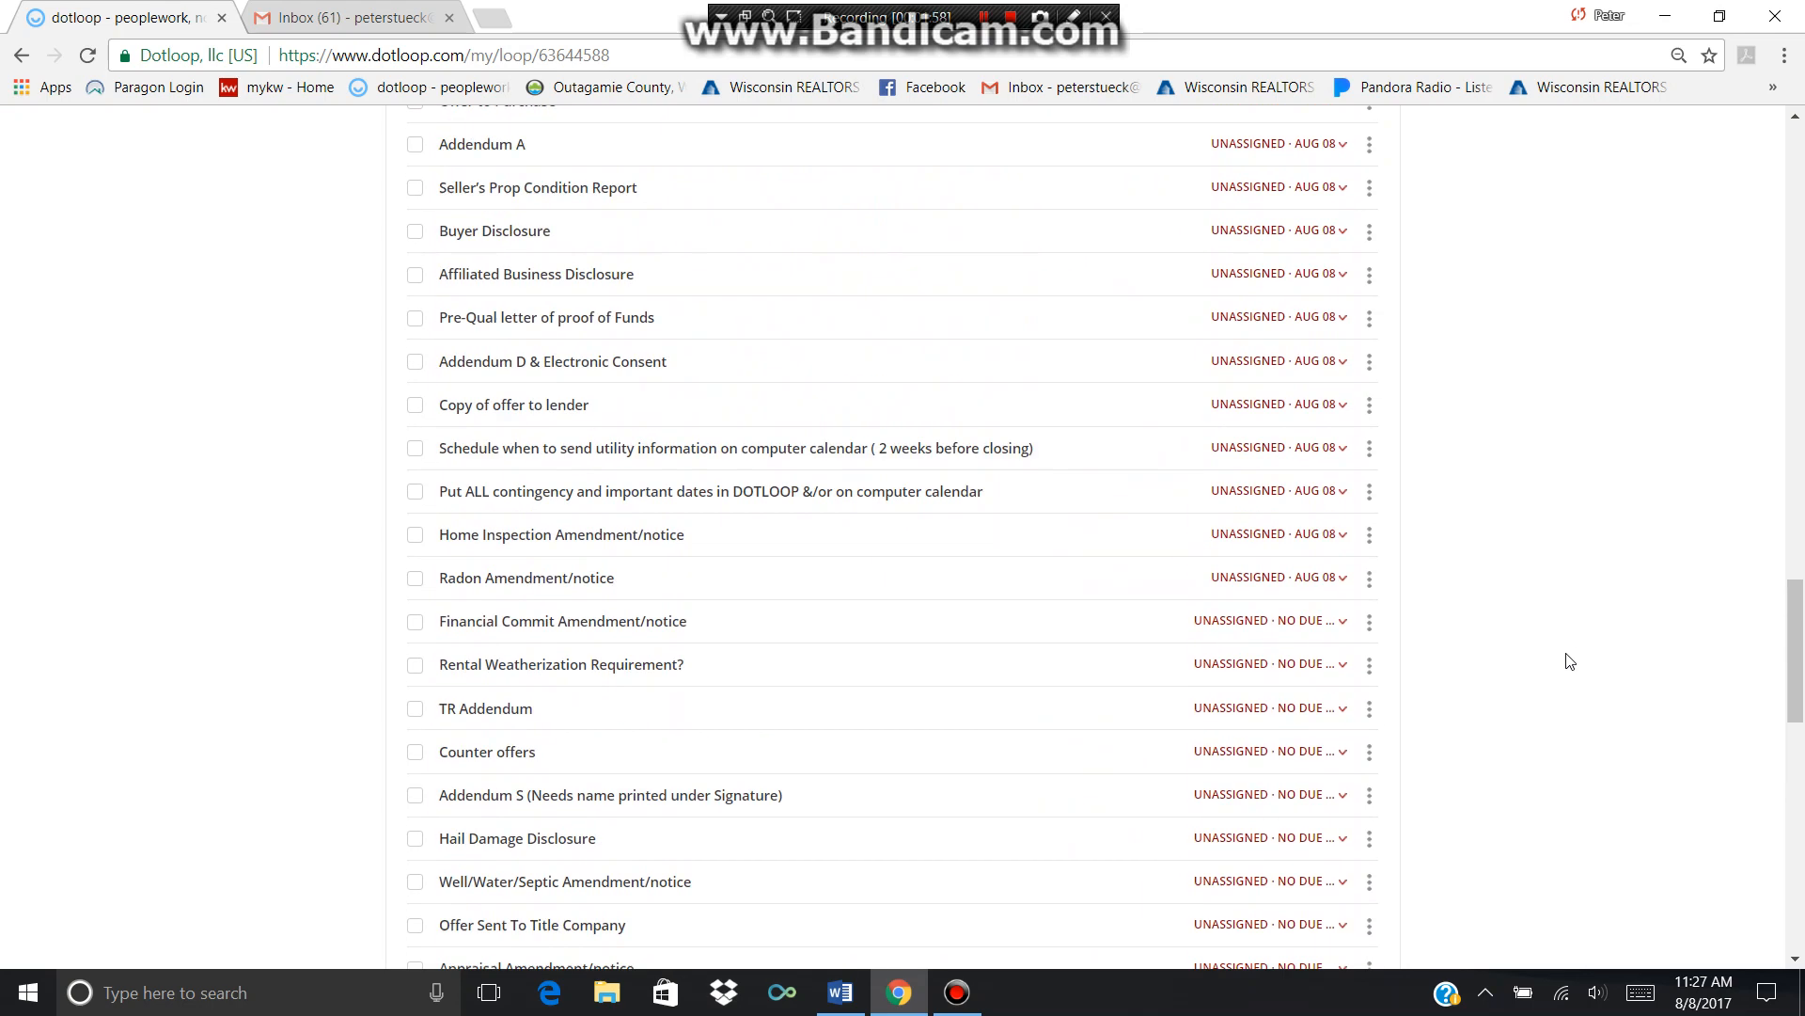
{"action": "scroll", "coordinate": [1599, 656], "scroll_direction": "up", "scroll_amount": 2}
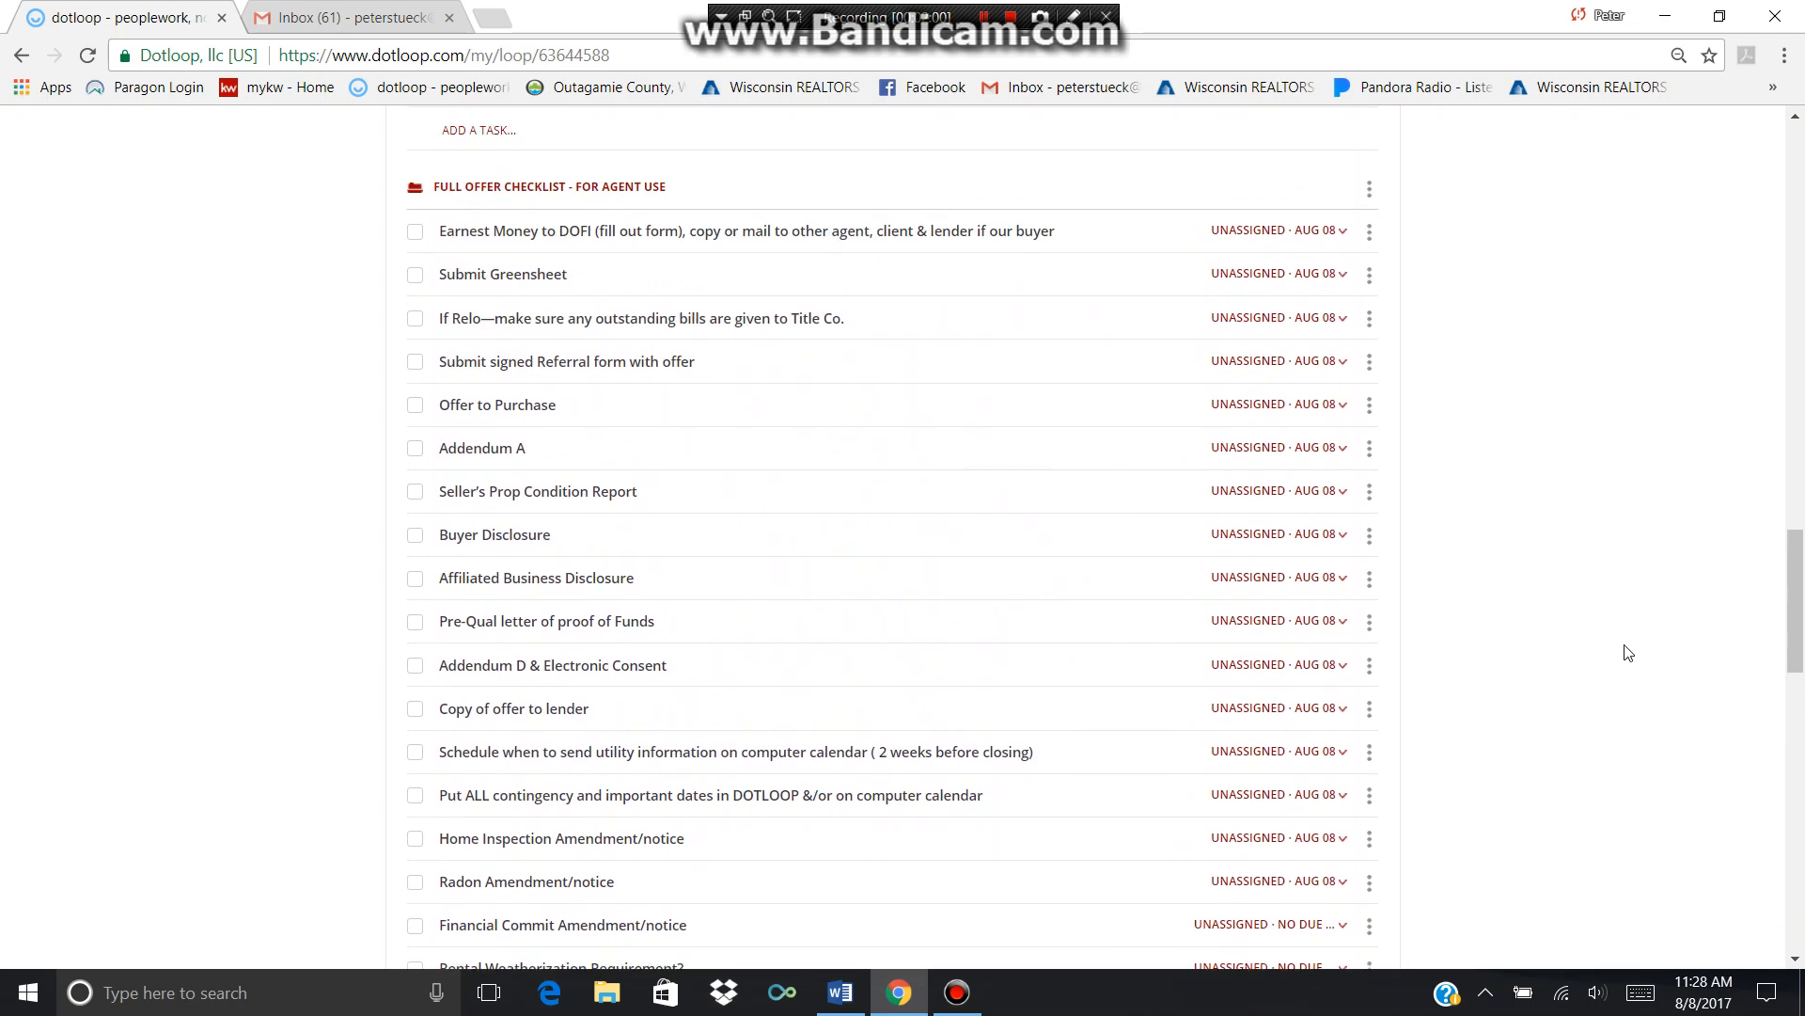
{"action": "left_click", "coordinate": [1327, 276]}
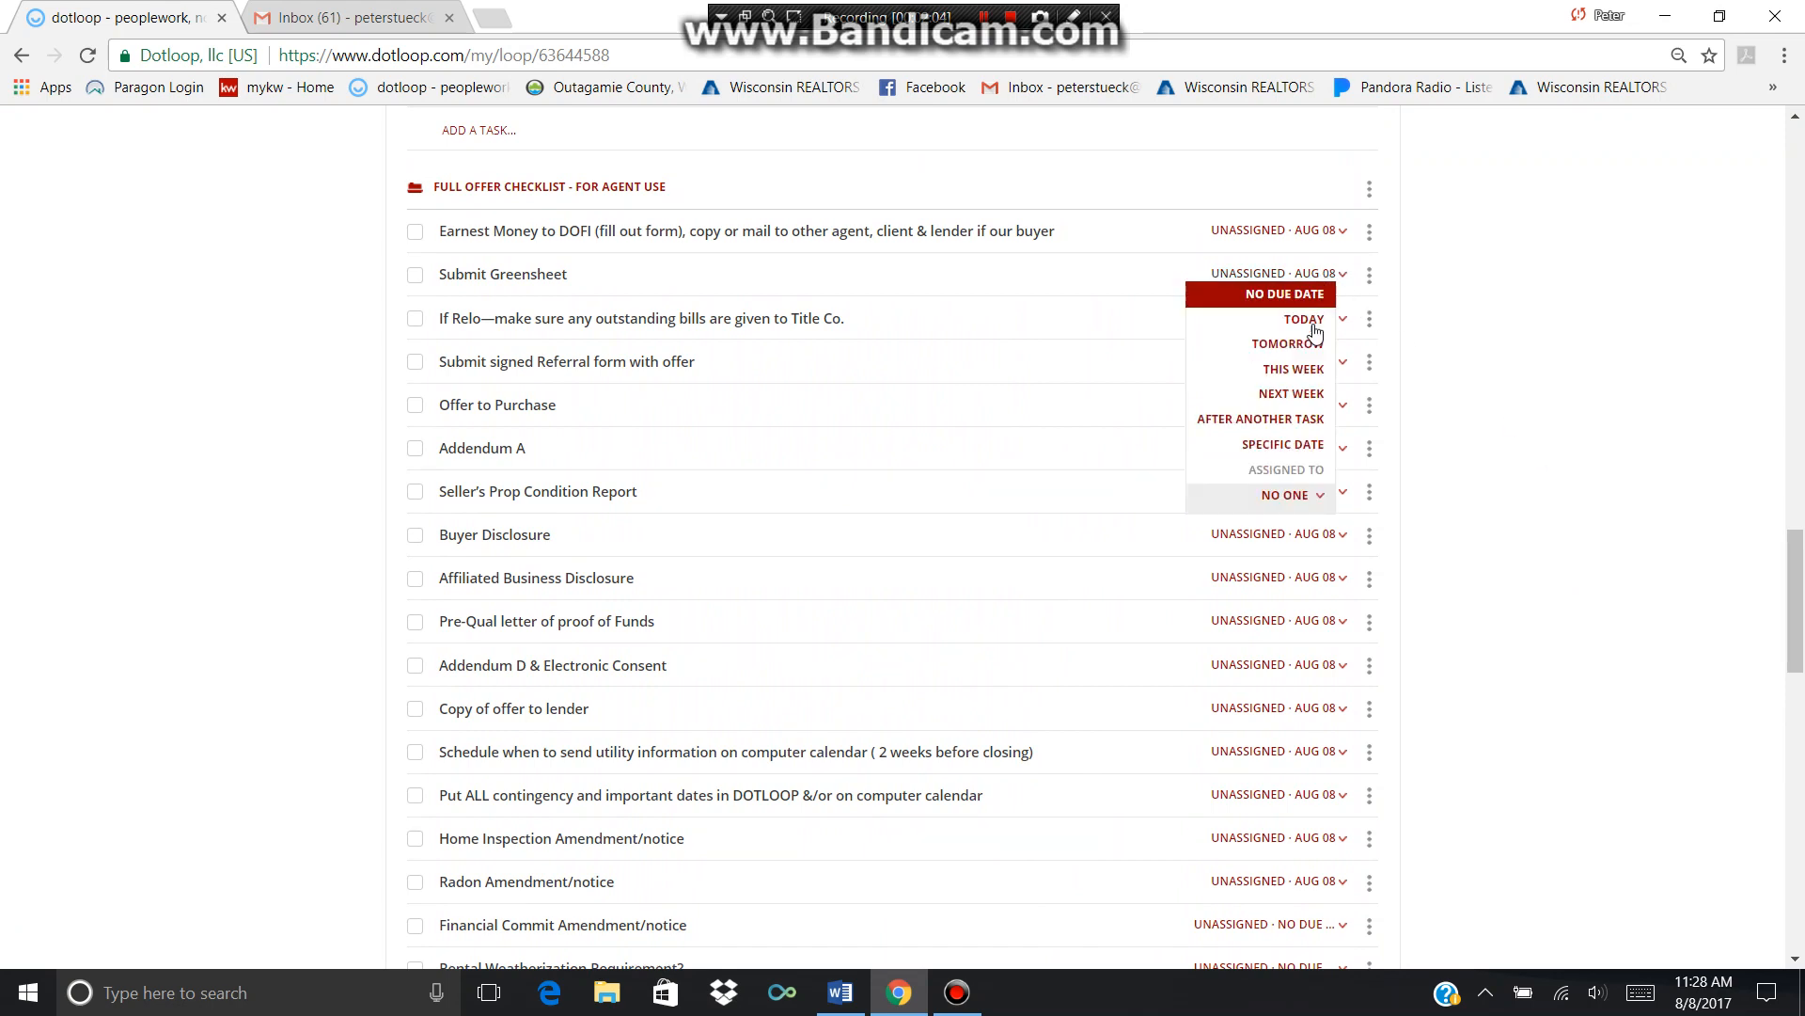
{"action": "left_click", "coordinate": [1309, 395]}
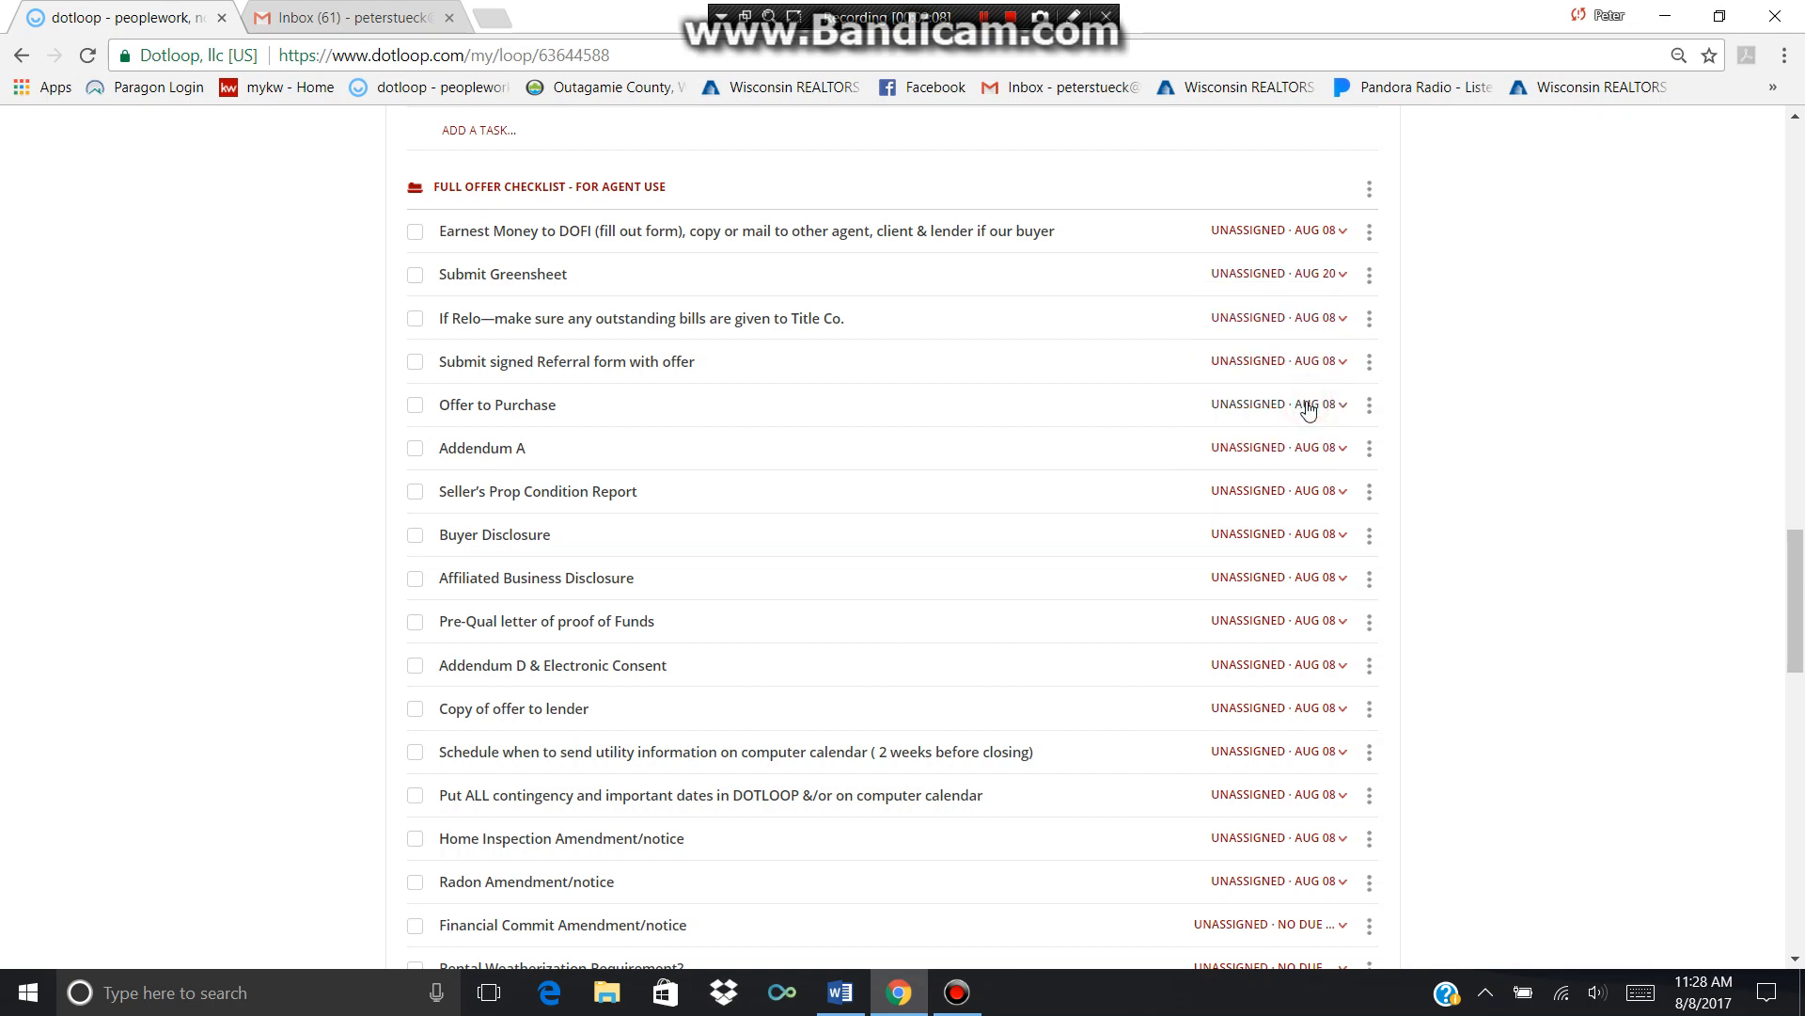
{"action": "left_click", "coordinate": [1322, 275]}
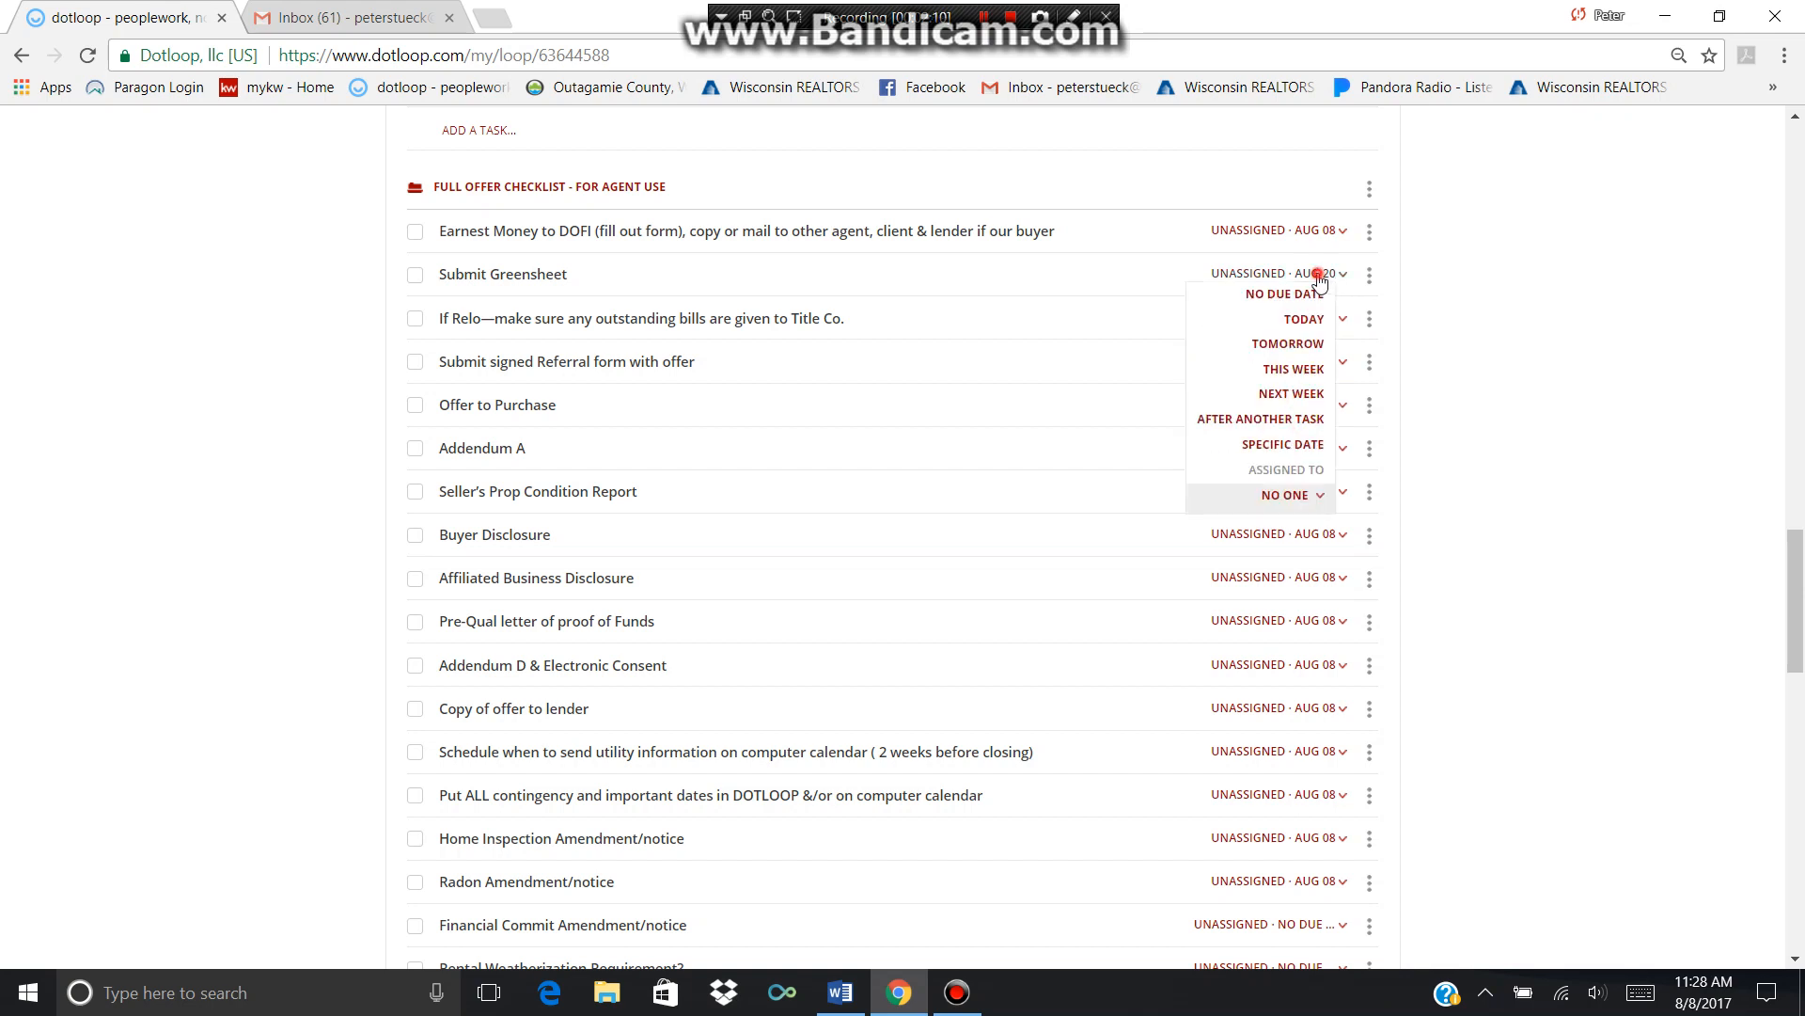
{"action": "left_click", "coordinate": [1304, 372]}
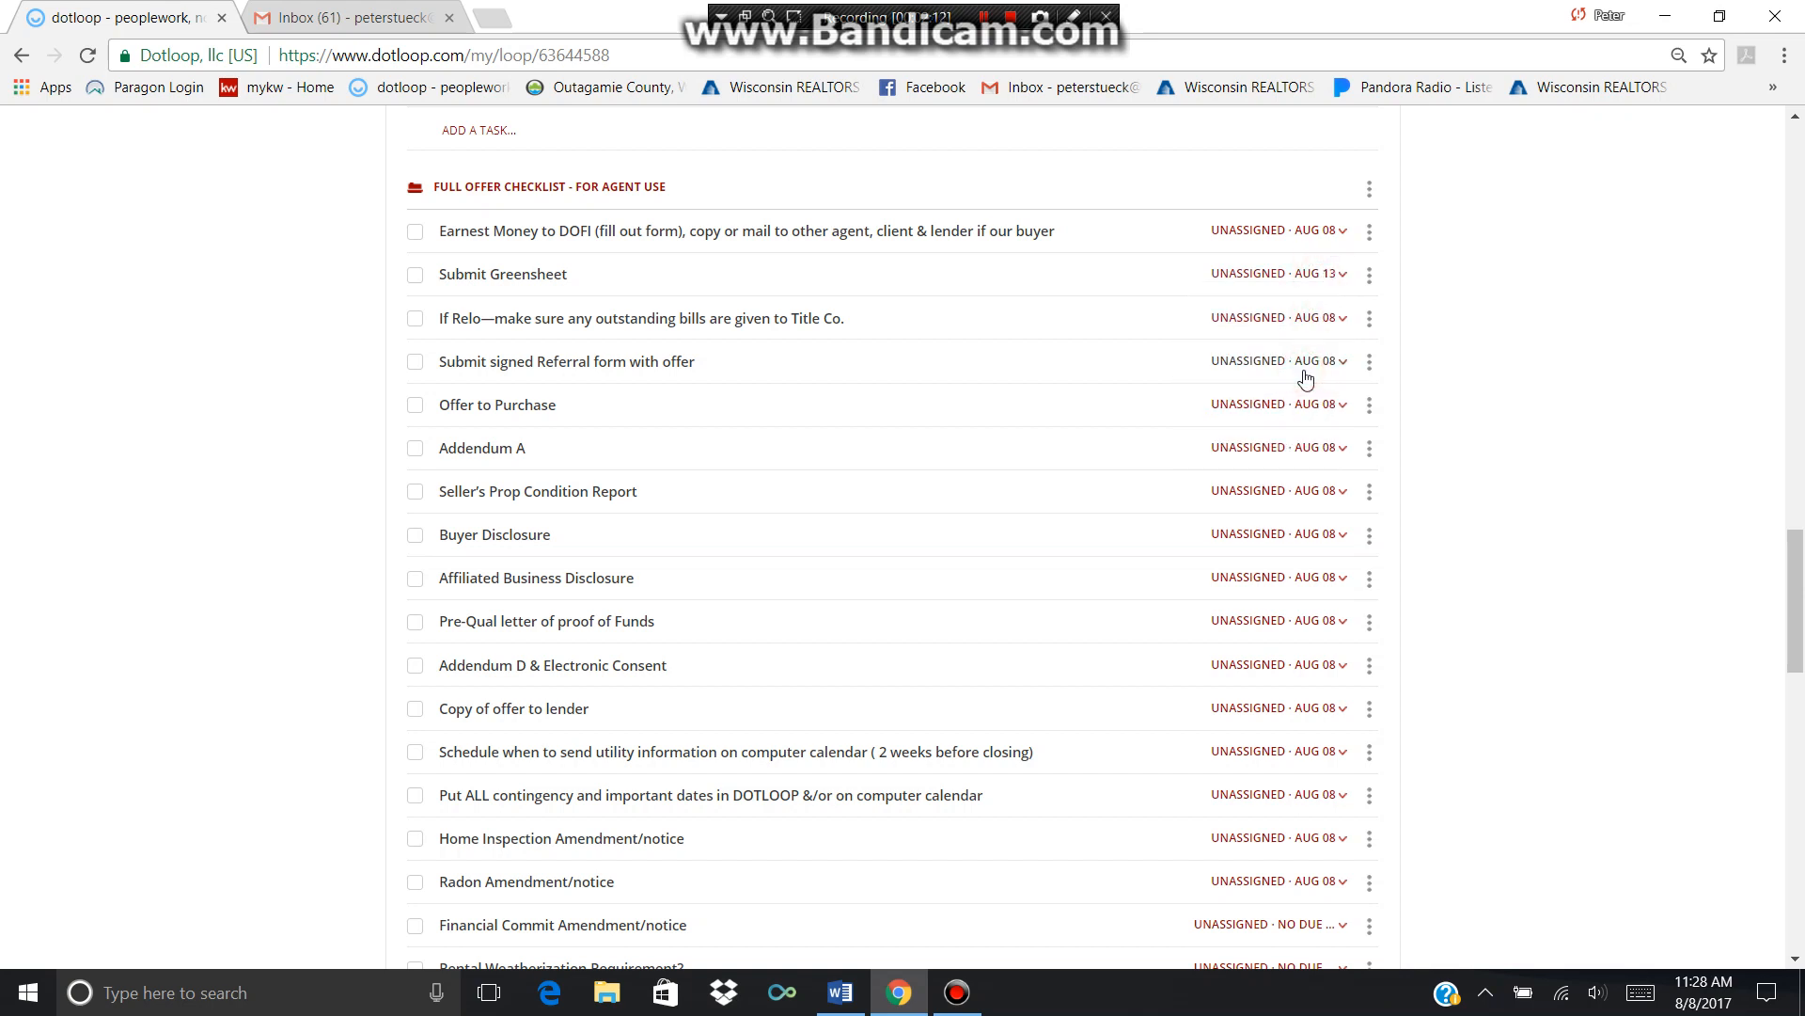
Step: Assign the Submit Greensheet task to the loop owner's own listing agent account
{"action": "left_click", "coordinate": [1266, 276]}
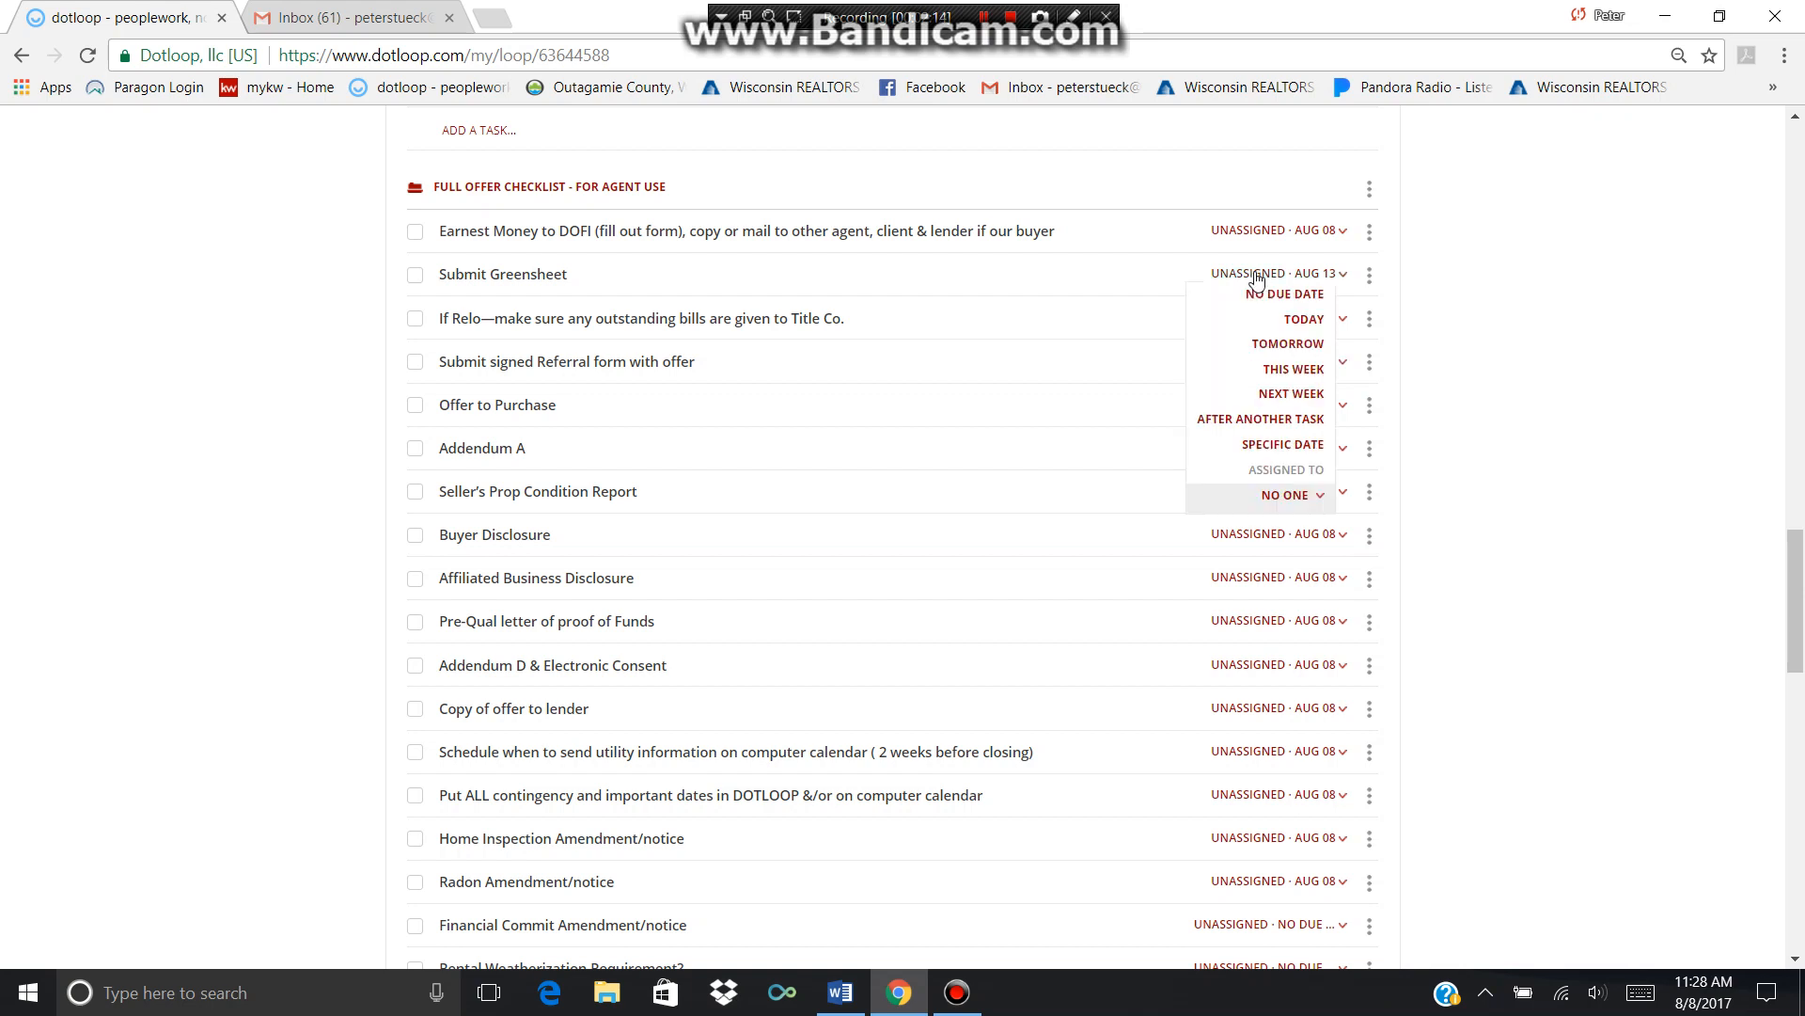
{"action": "left_click", "coordinate": [1286, 499]}
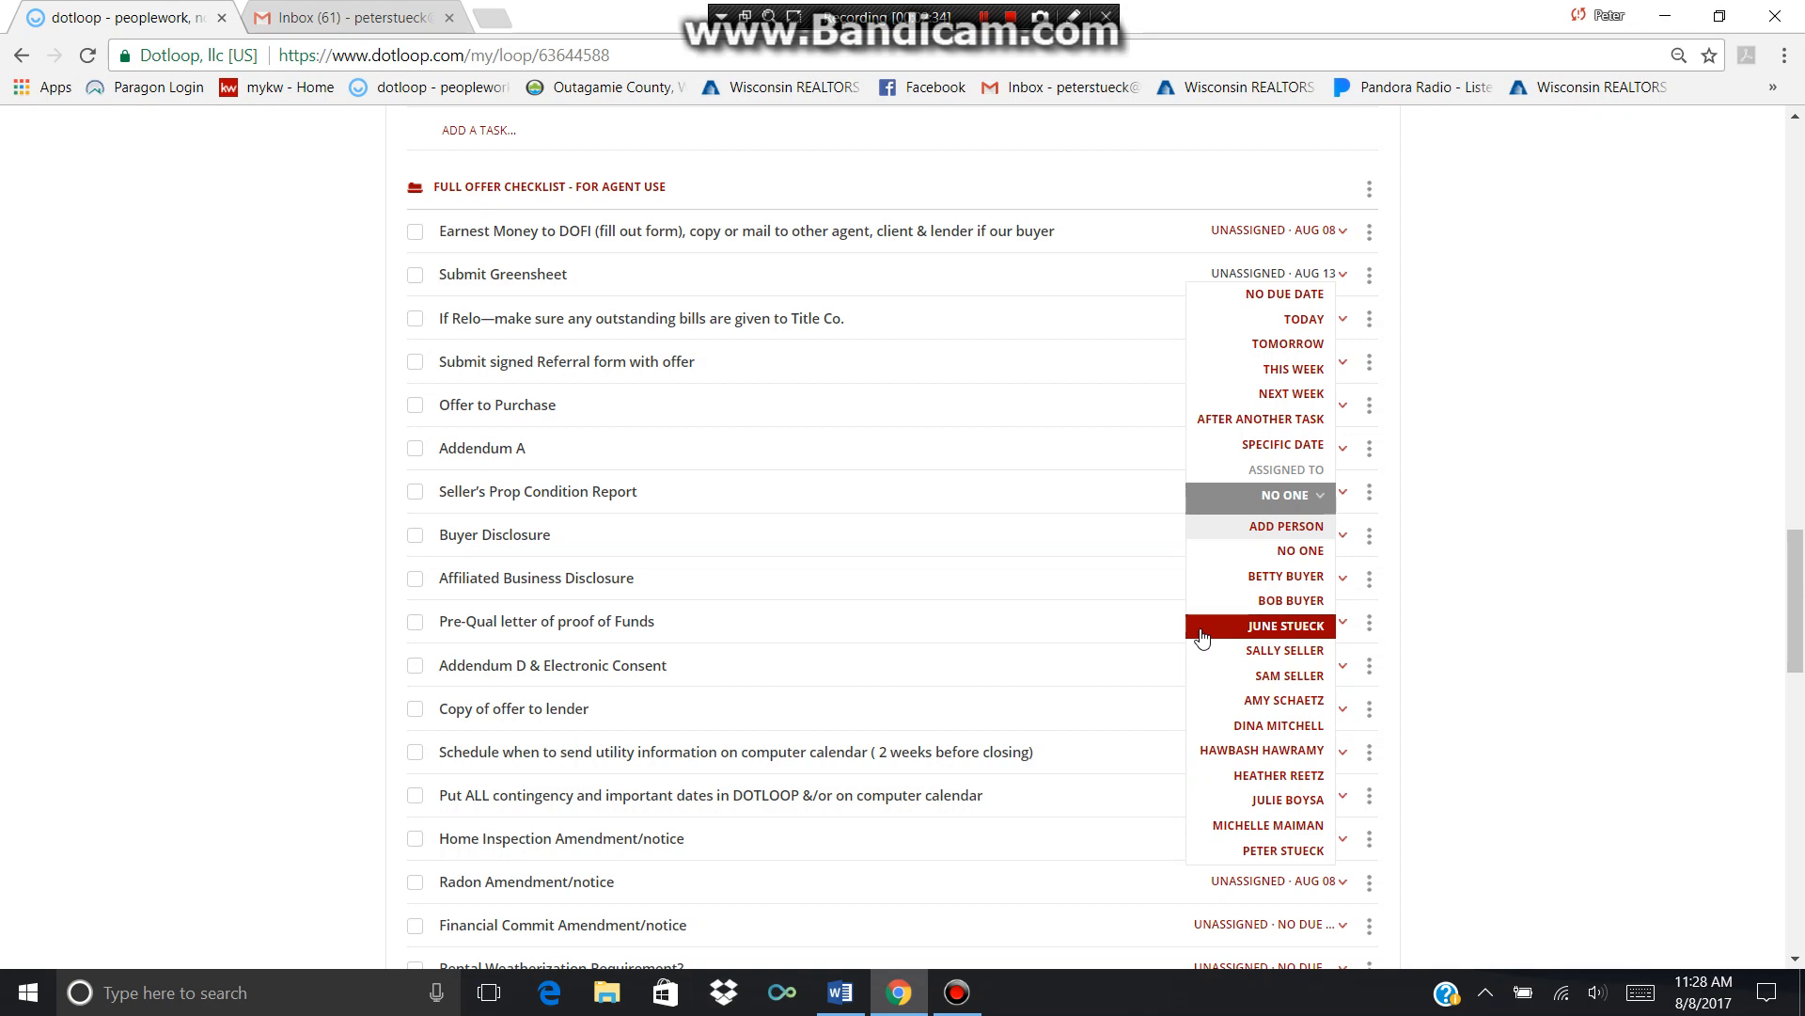
{"action": "left_click", "coordinate": [1237, 858]}
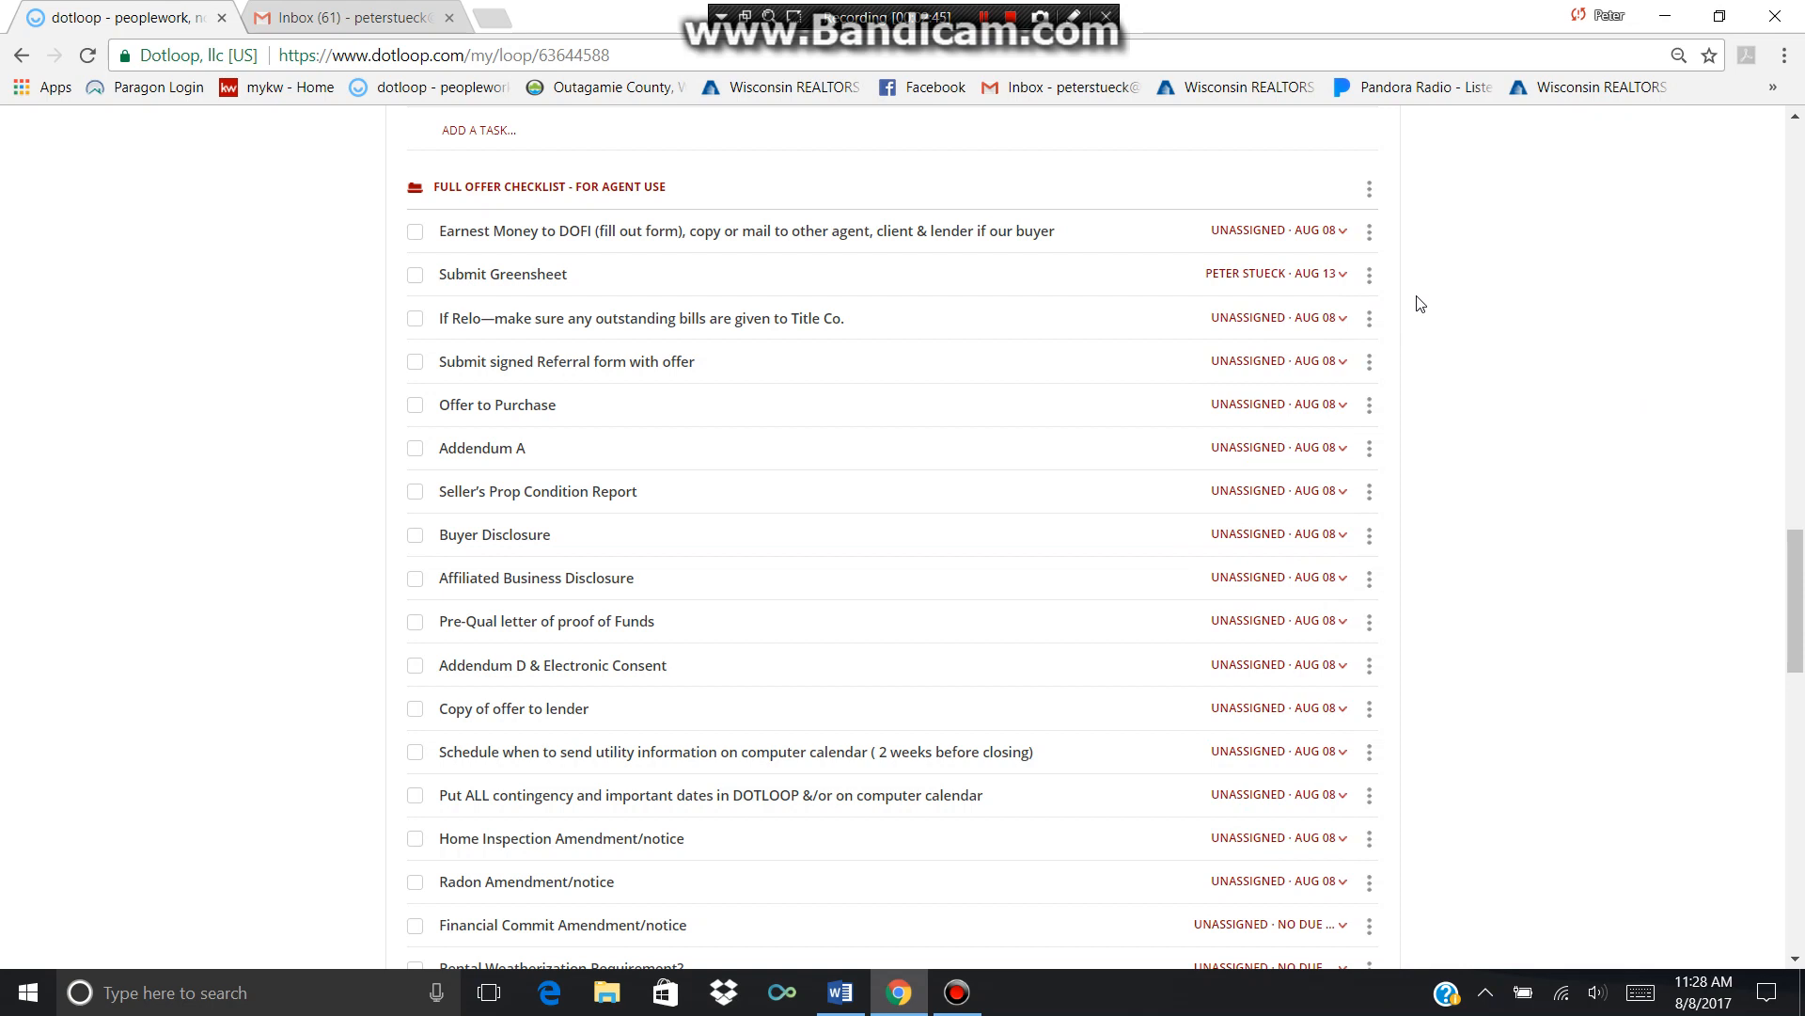
{"action": "left_click", "coordinate": [1328, 274]}
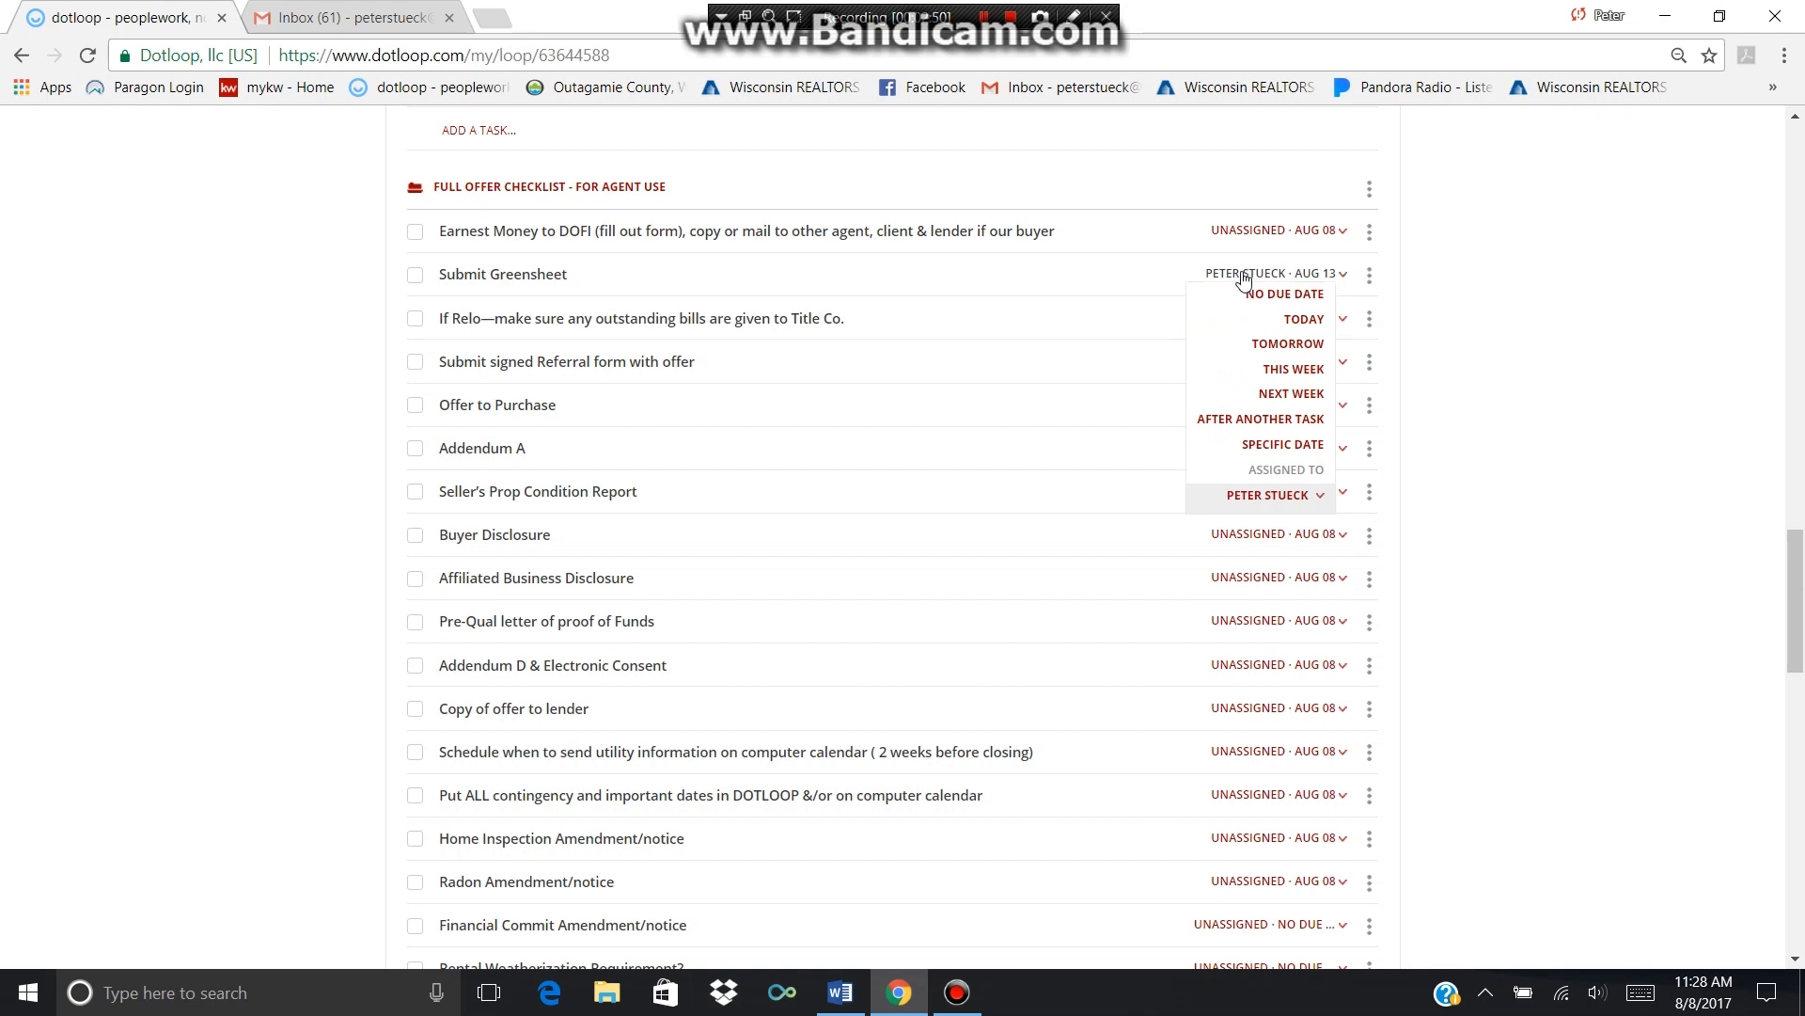
{"action": "left_click", "coordinate": [1524, 338]}
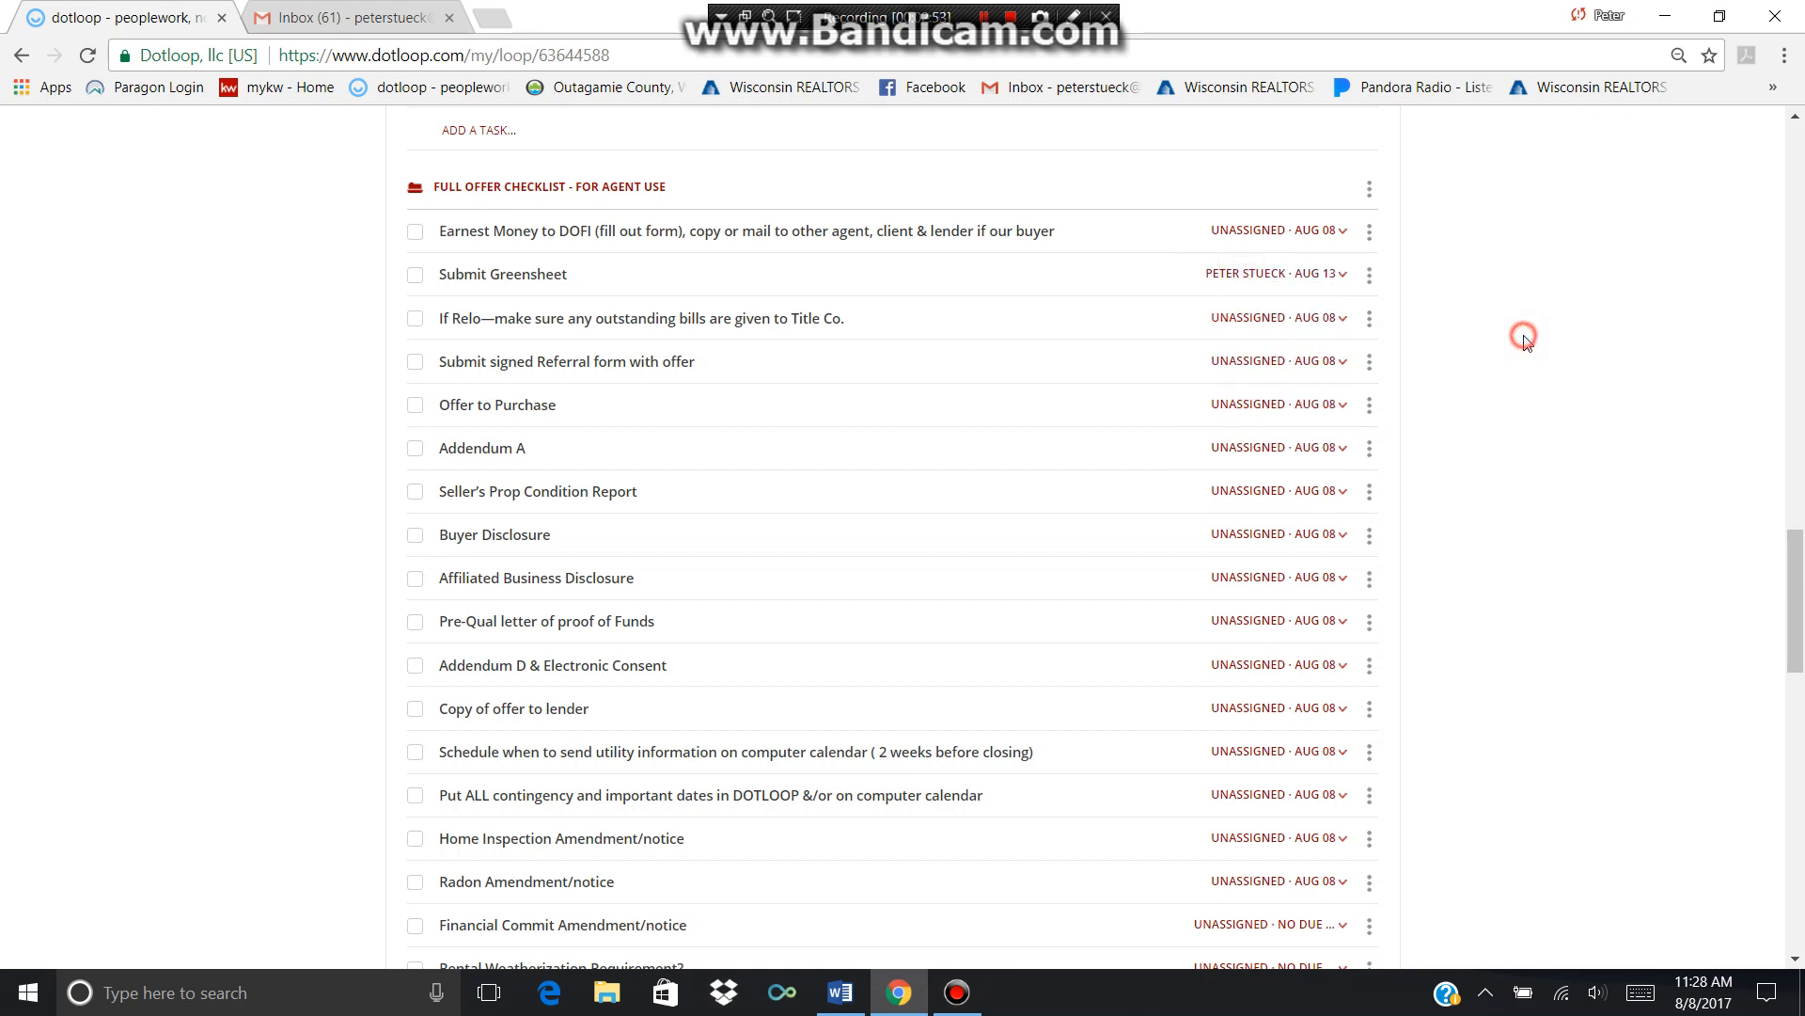
Step: Reassign the Submit Greensheet task to the loop's other listing agent
{"action": "left_click", "coordinate": [1253, 274]}
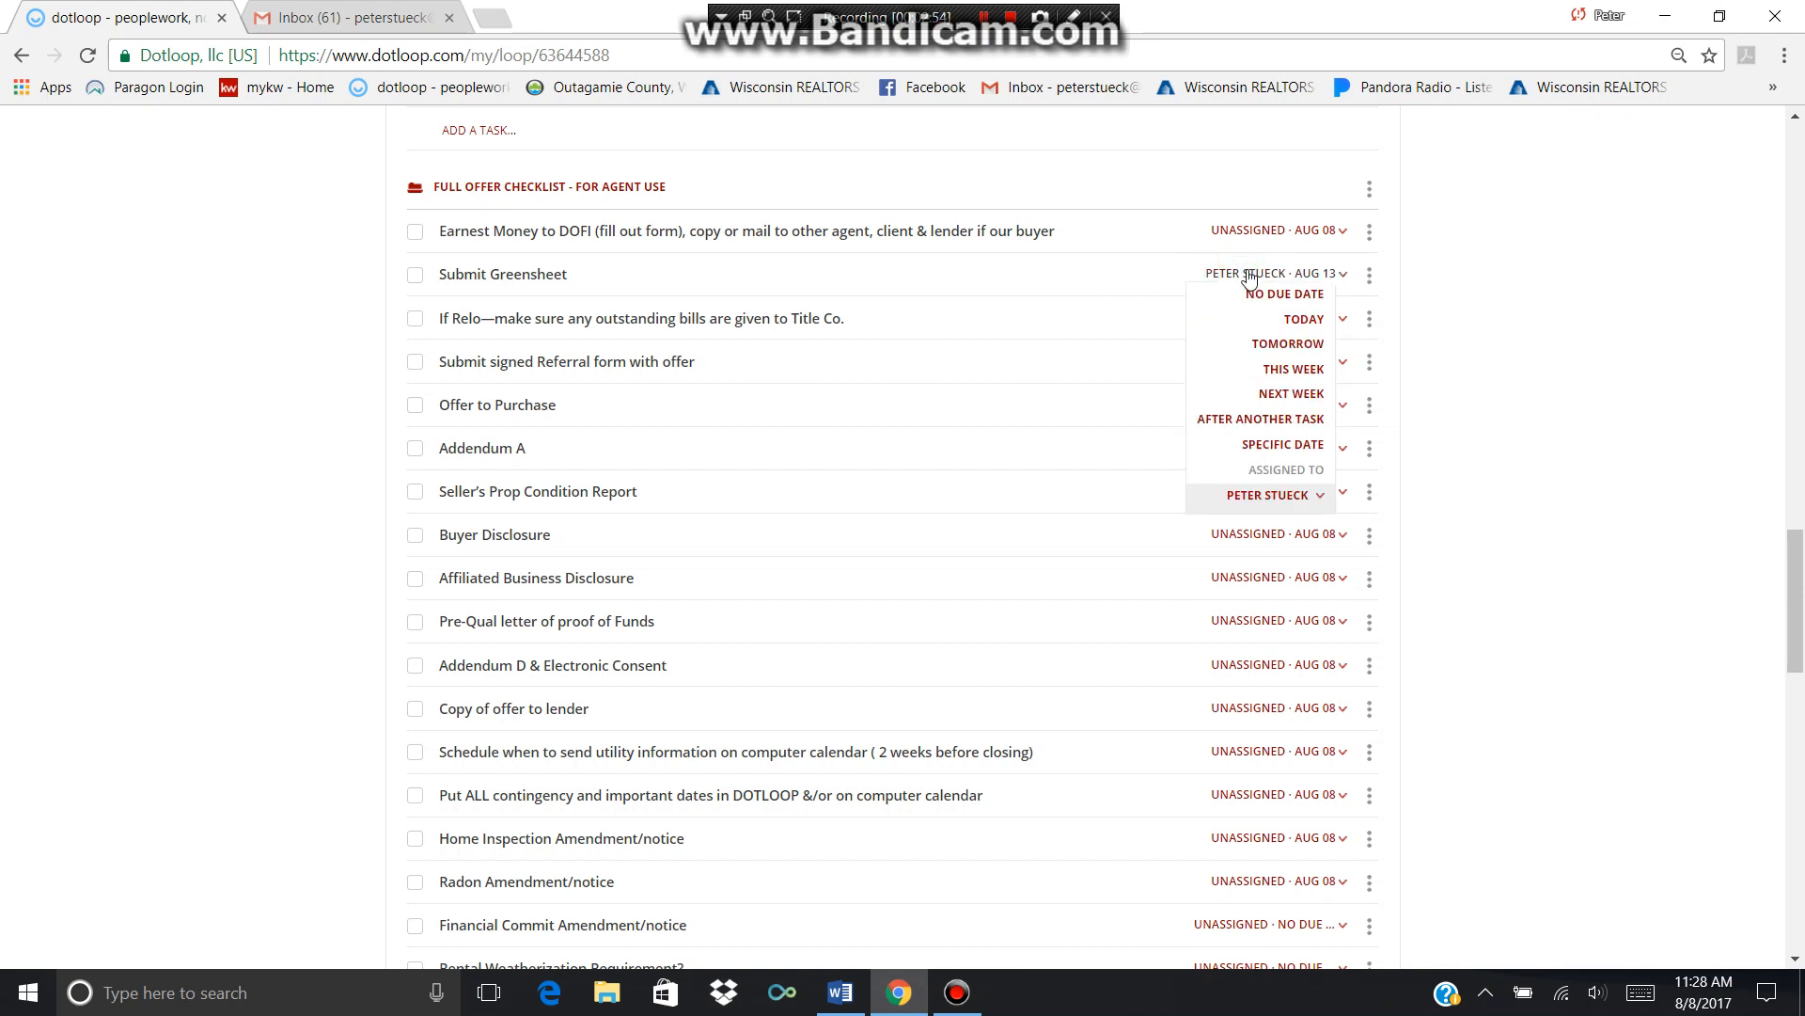
{"action": "left_click", "coordinate": [1269, 497]}
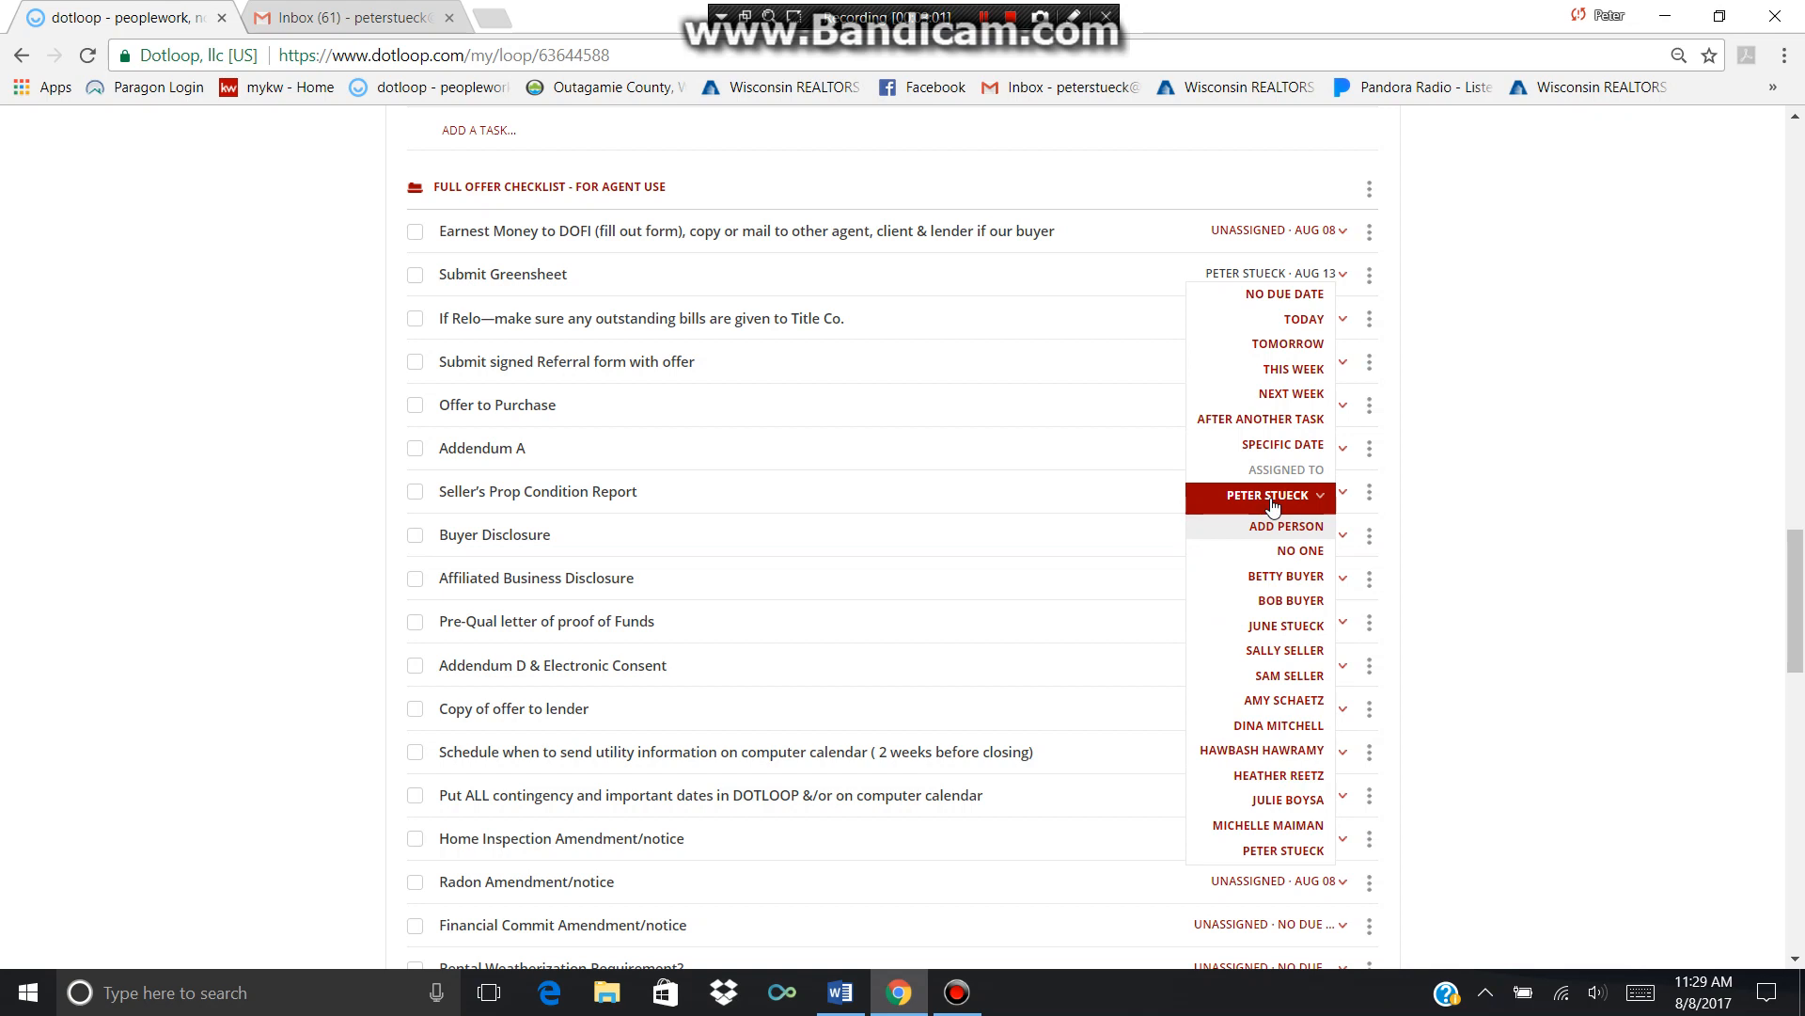
{"action": "left_click", "coordinate": [1275, 634]}
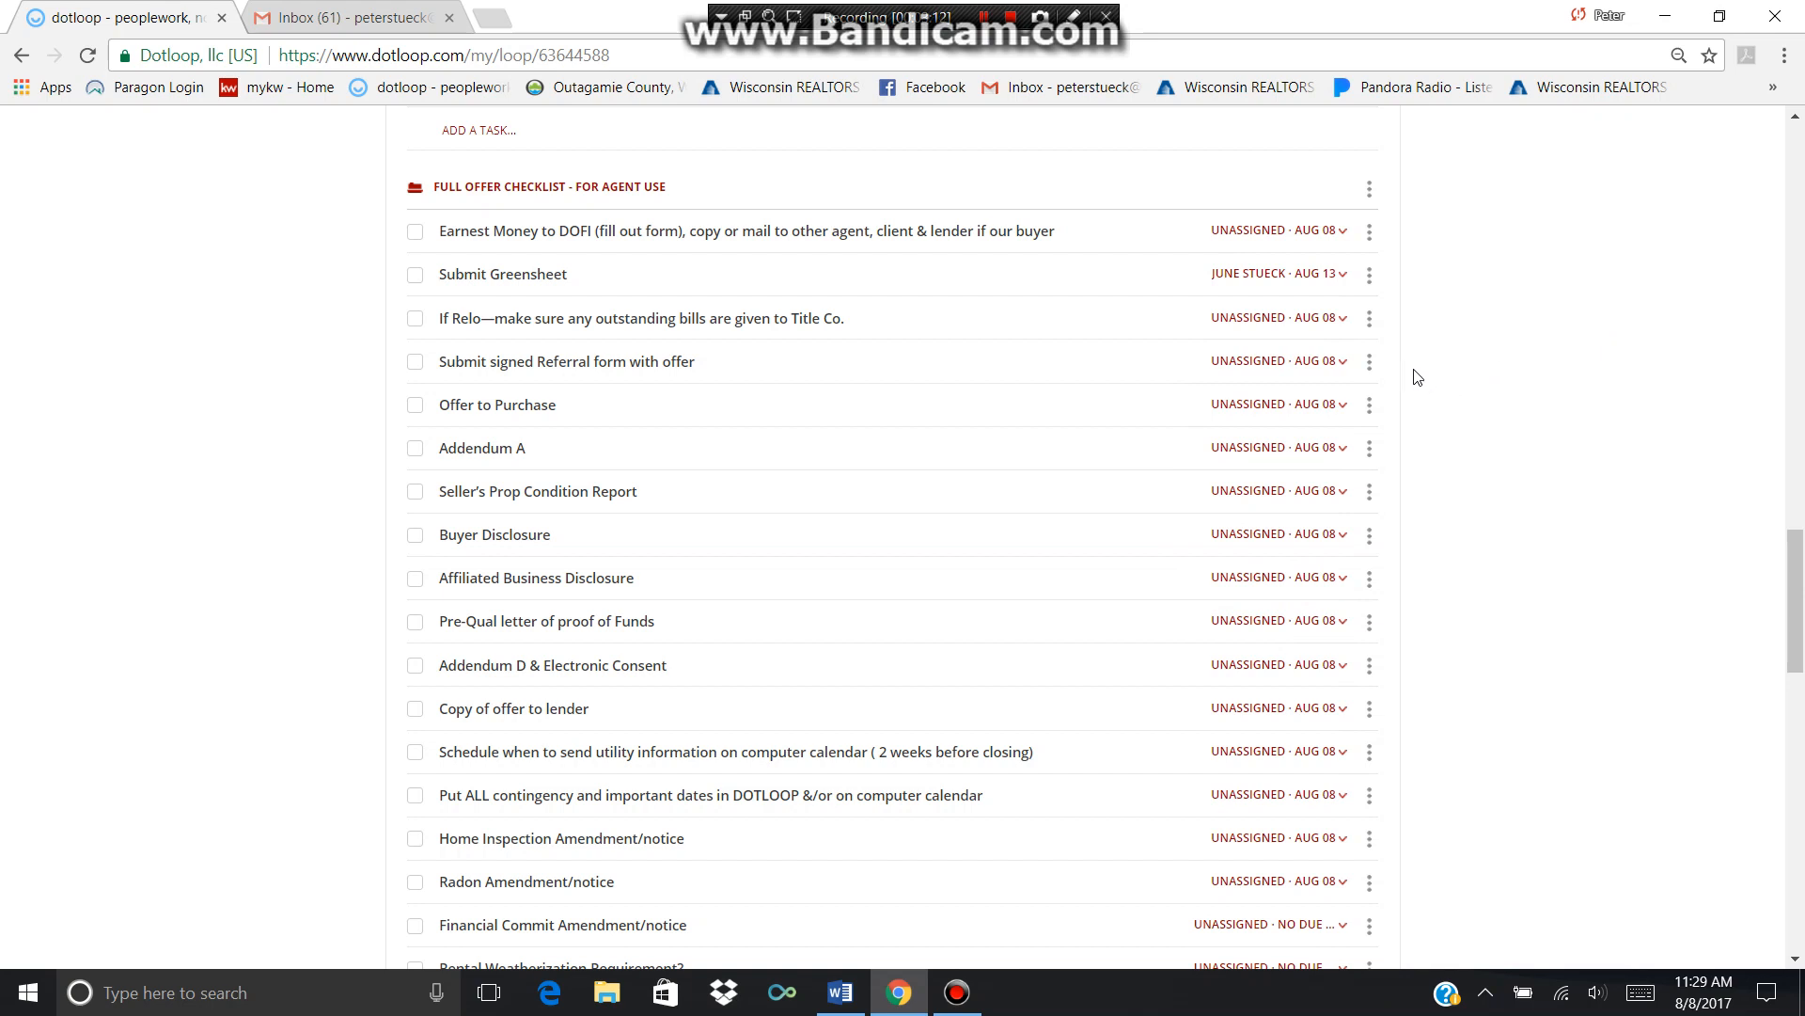
Step: Delete the task "Submit signed Referral form with offer" from the Full Offer Checklist
{"action": "left_click", "coordinate": [1371, 367]}
{"action": "left_click", "coordinate": [1346, 411]}
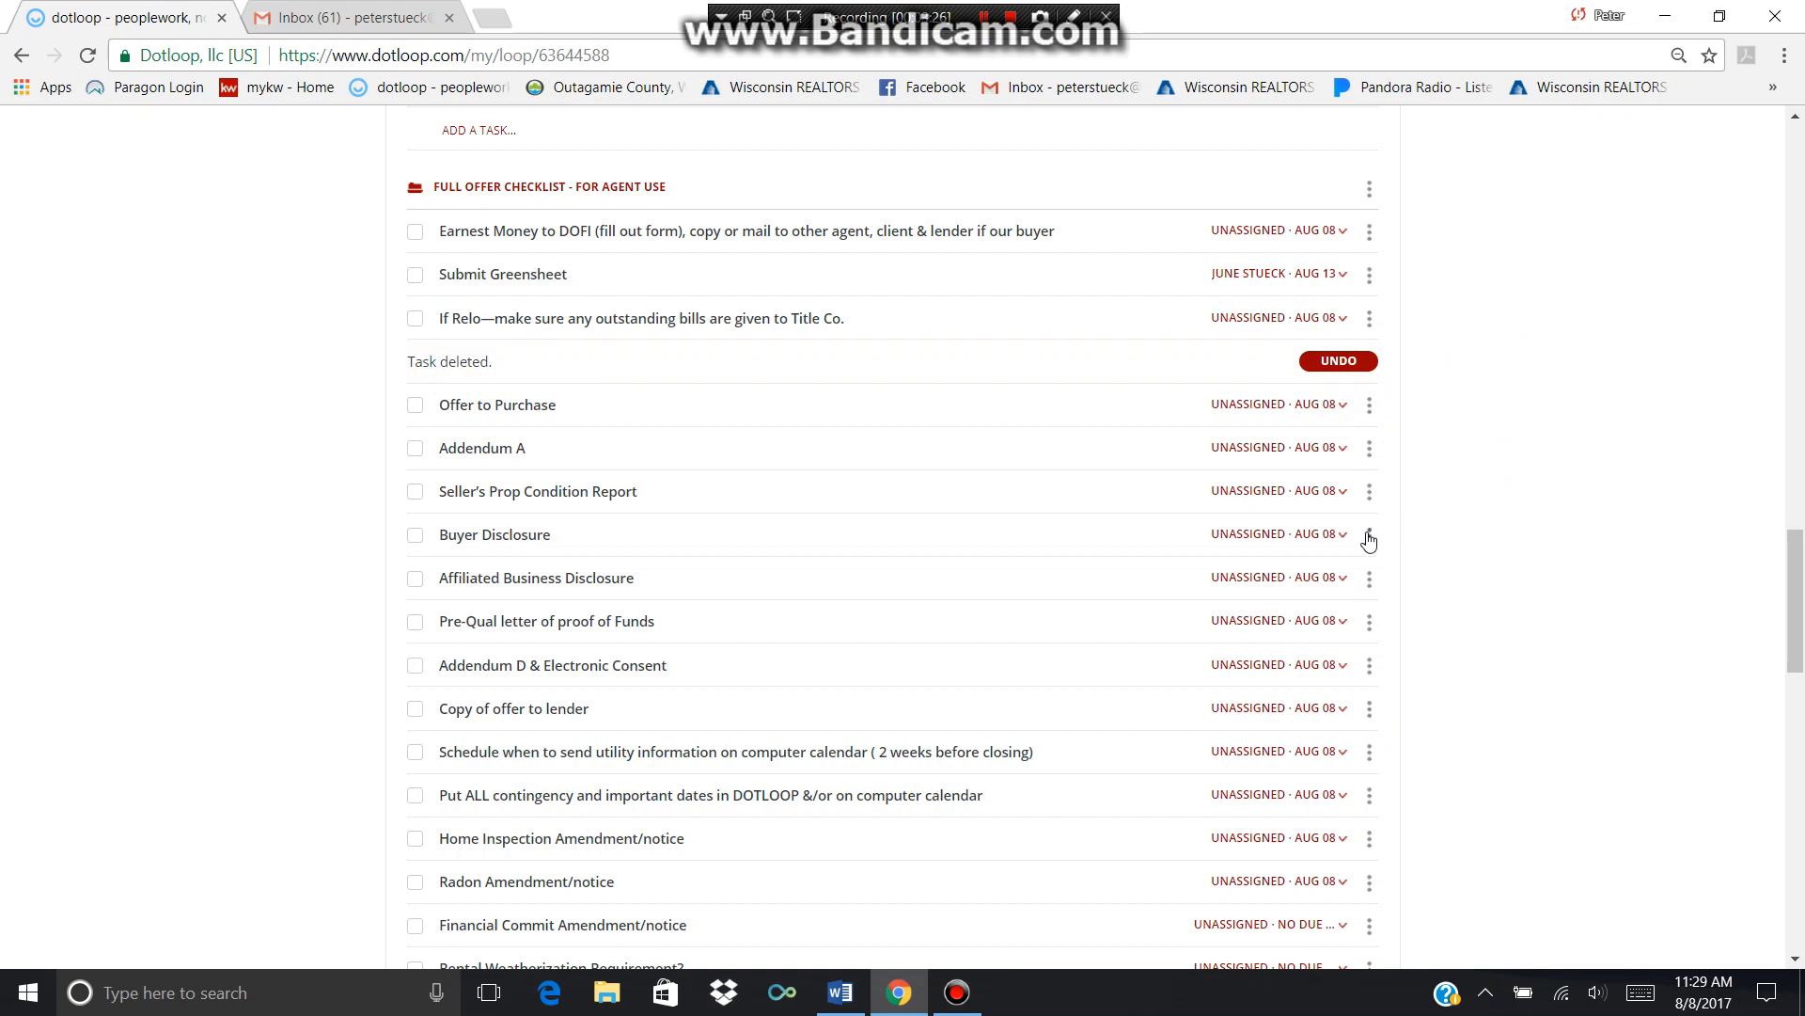
Step: Rename the "Seller's Prop Condition Report" task as "Seller's Prop Condition Report submitted to Buyer", correcting the spelling of "submitted"
{"action": "left_click", "coordinate": [1369, 492]}
{"action": "left_click", "coordinate": [1357, 518]}
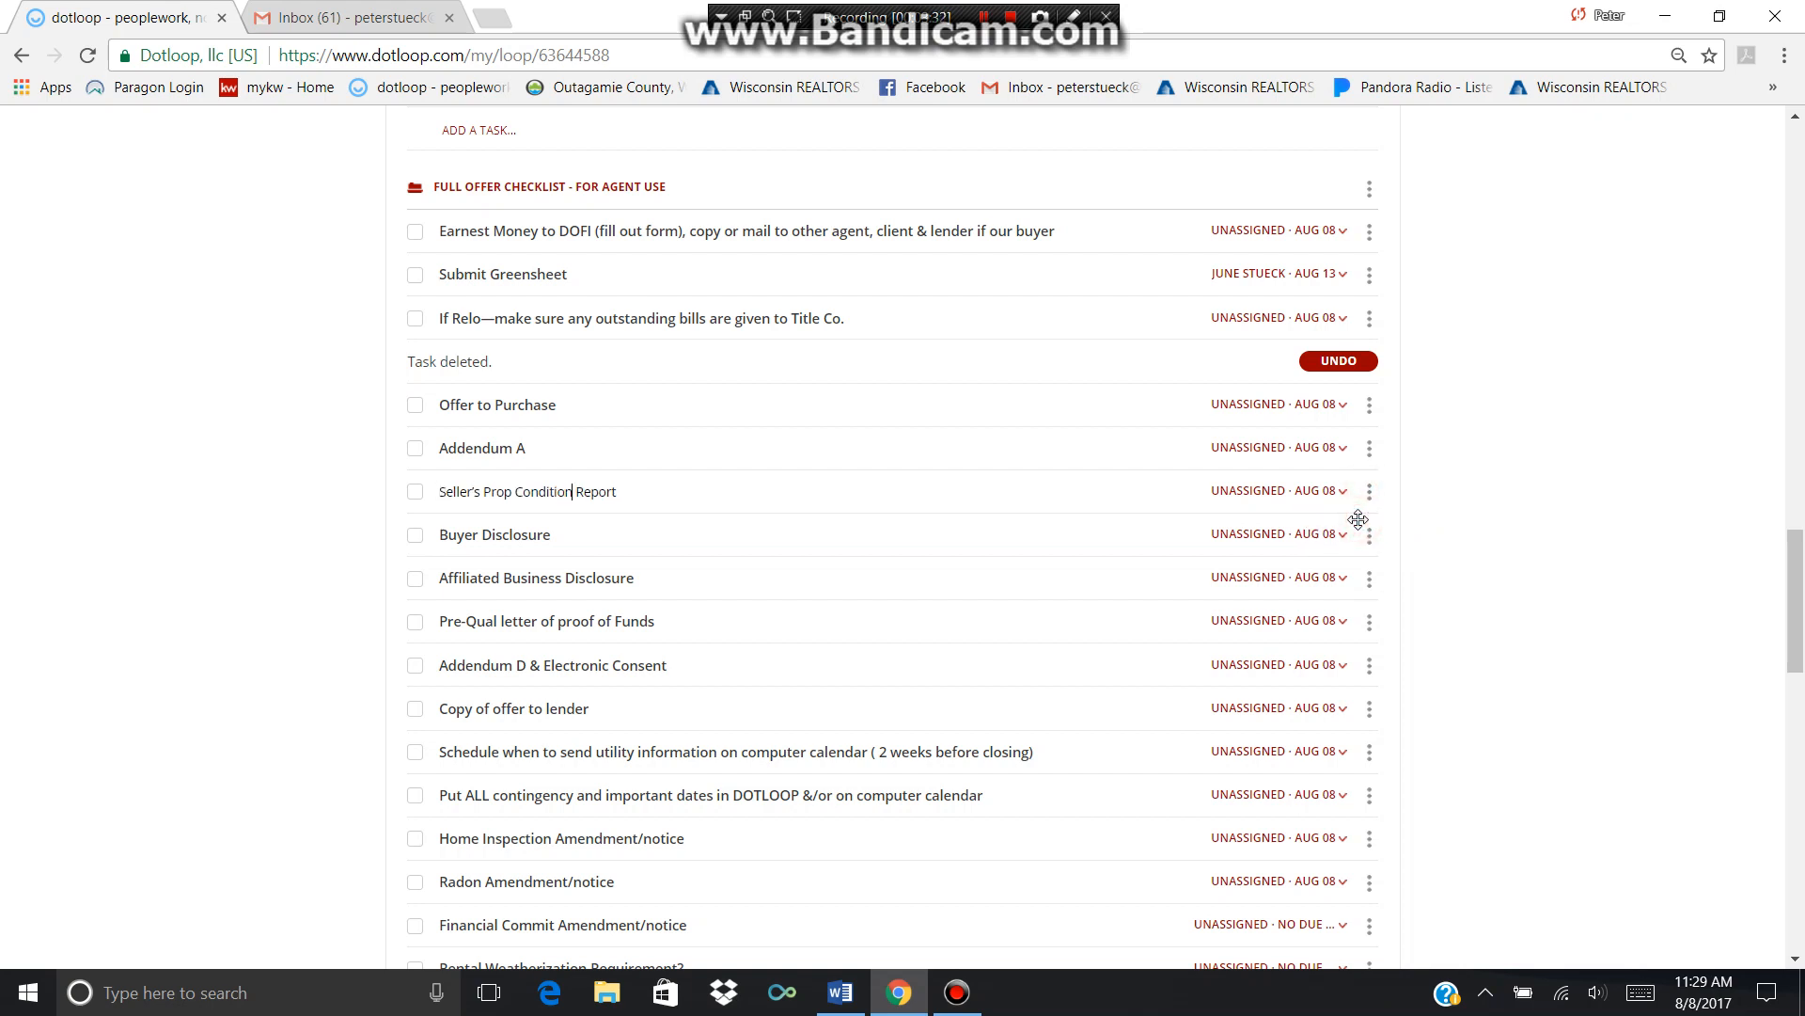
{"action": "key", "text": "Right"}
{"action": "key", "text": "Right"}
{"action": "type", "text": "submite"}
{"action": "type", "text": "d to Buyer"}
{"action": "right_click", "coordinate": [657, 490]}
{"action": "left_click", "coordinate": [737, 504]}
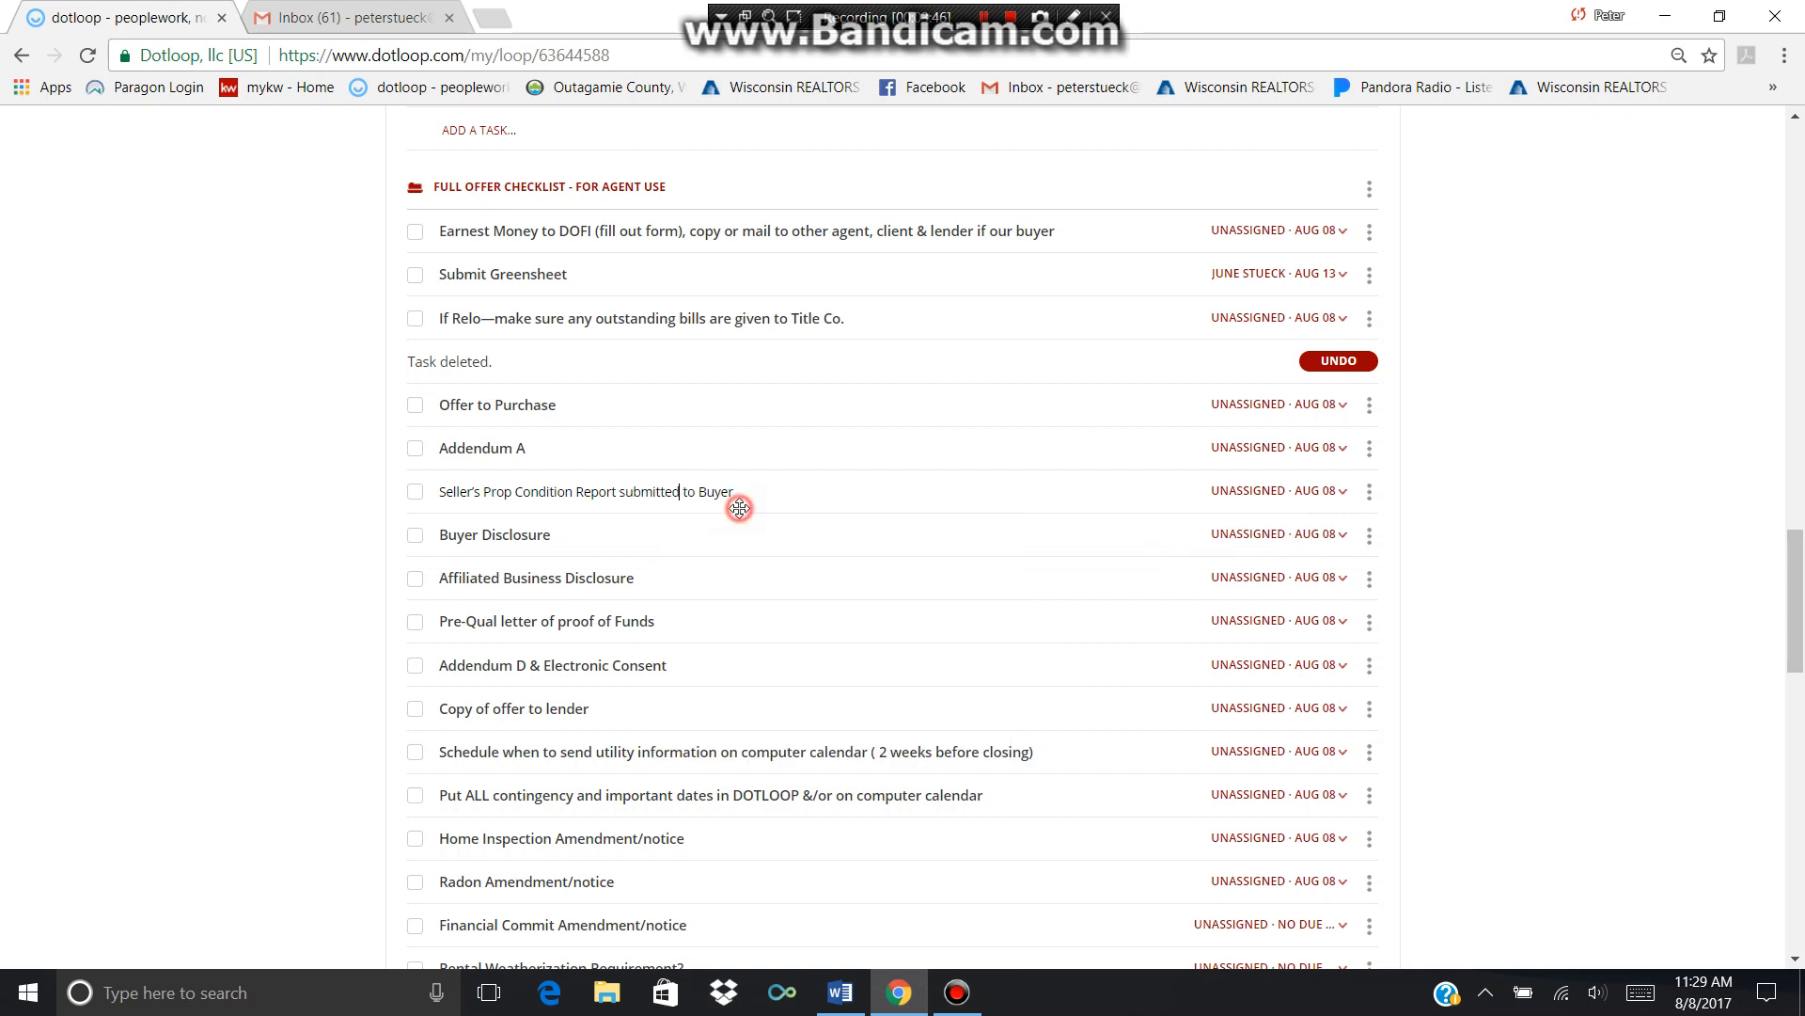
{"action": "scroll", "coordinate": [761, 490], "scroll_direction": "down", "scroll_amount": 15}
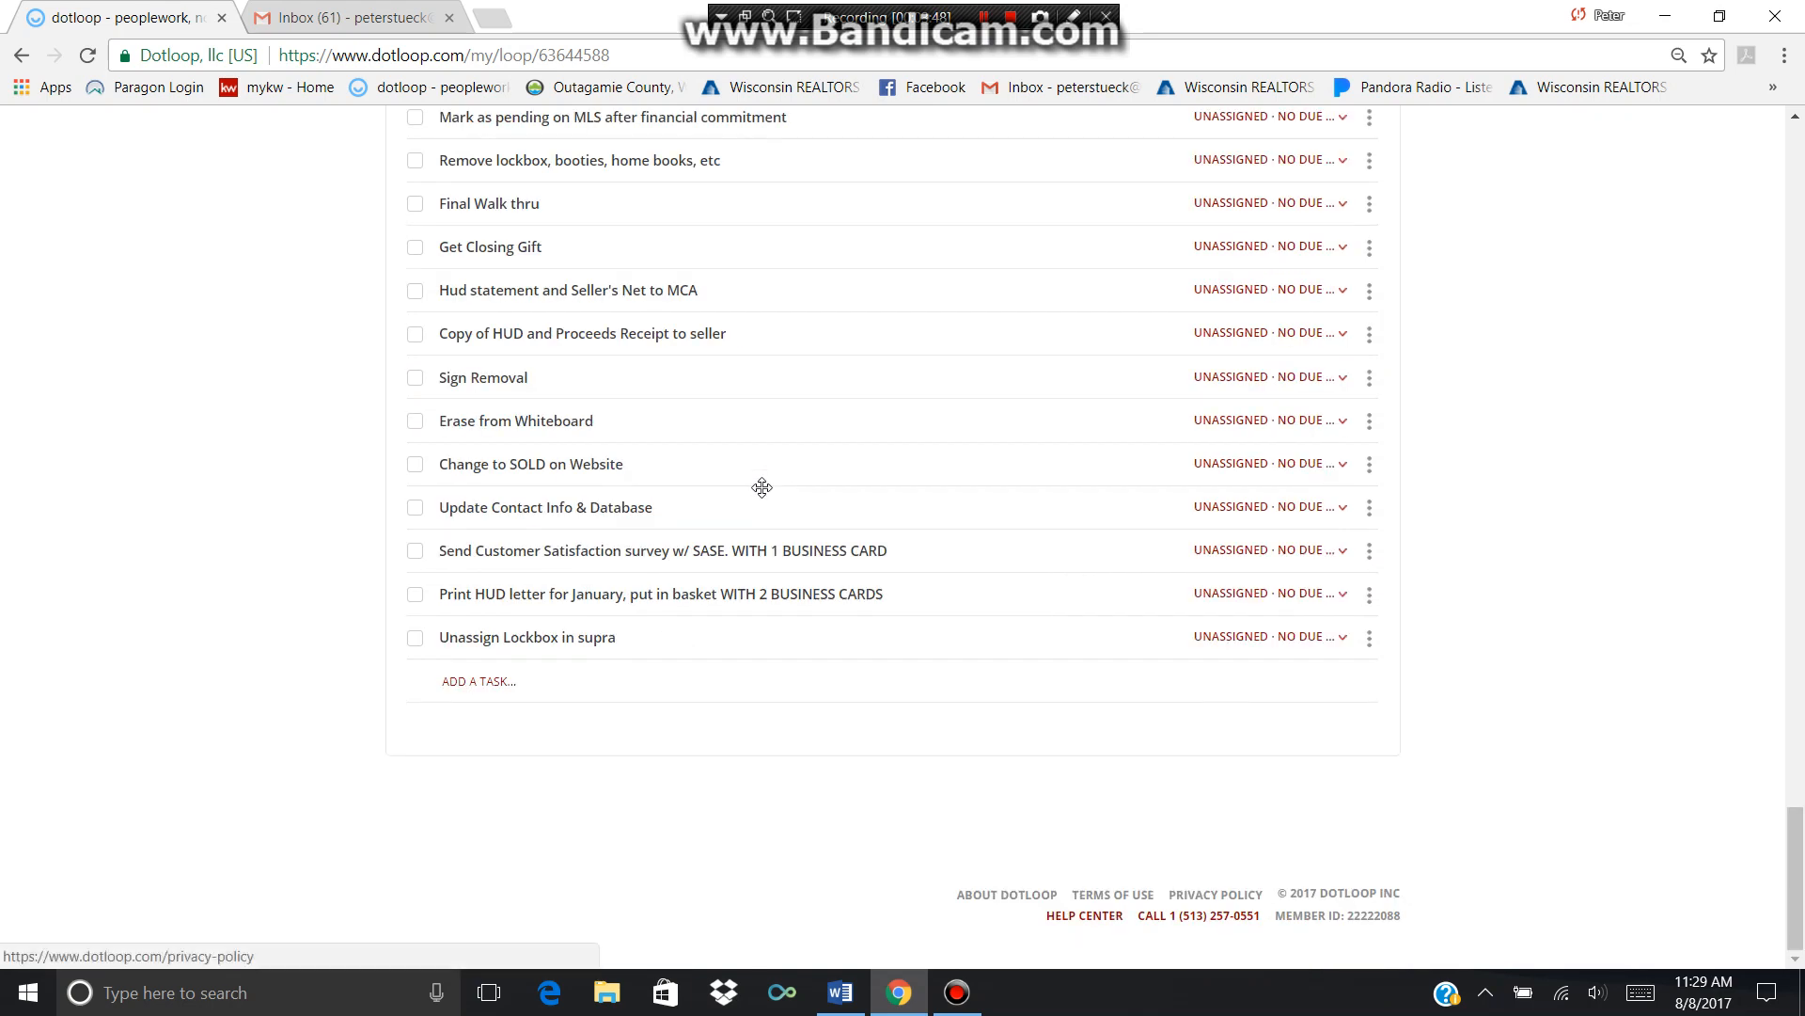
Step: Review the Full Offer Checklist tasks with their assignees and due dates, along with the loop's people and documents
{"action": "left_click_drag", "start_coordinate": [1794, 889], "coordinate": [1786, 622]}
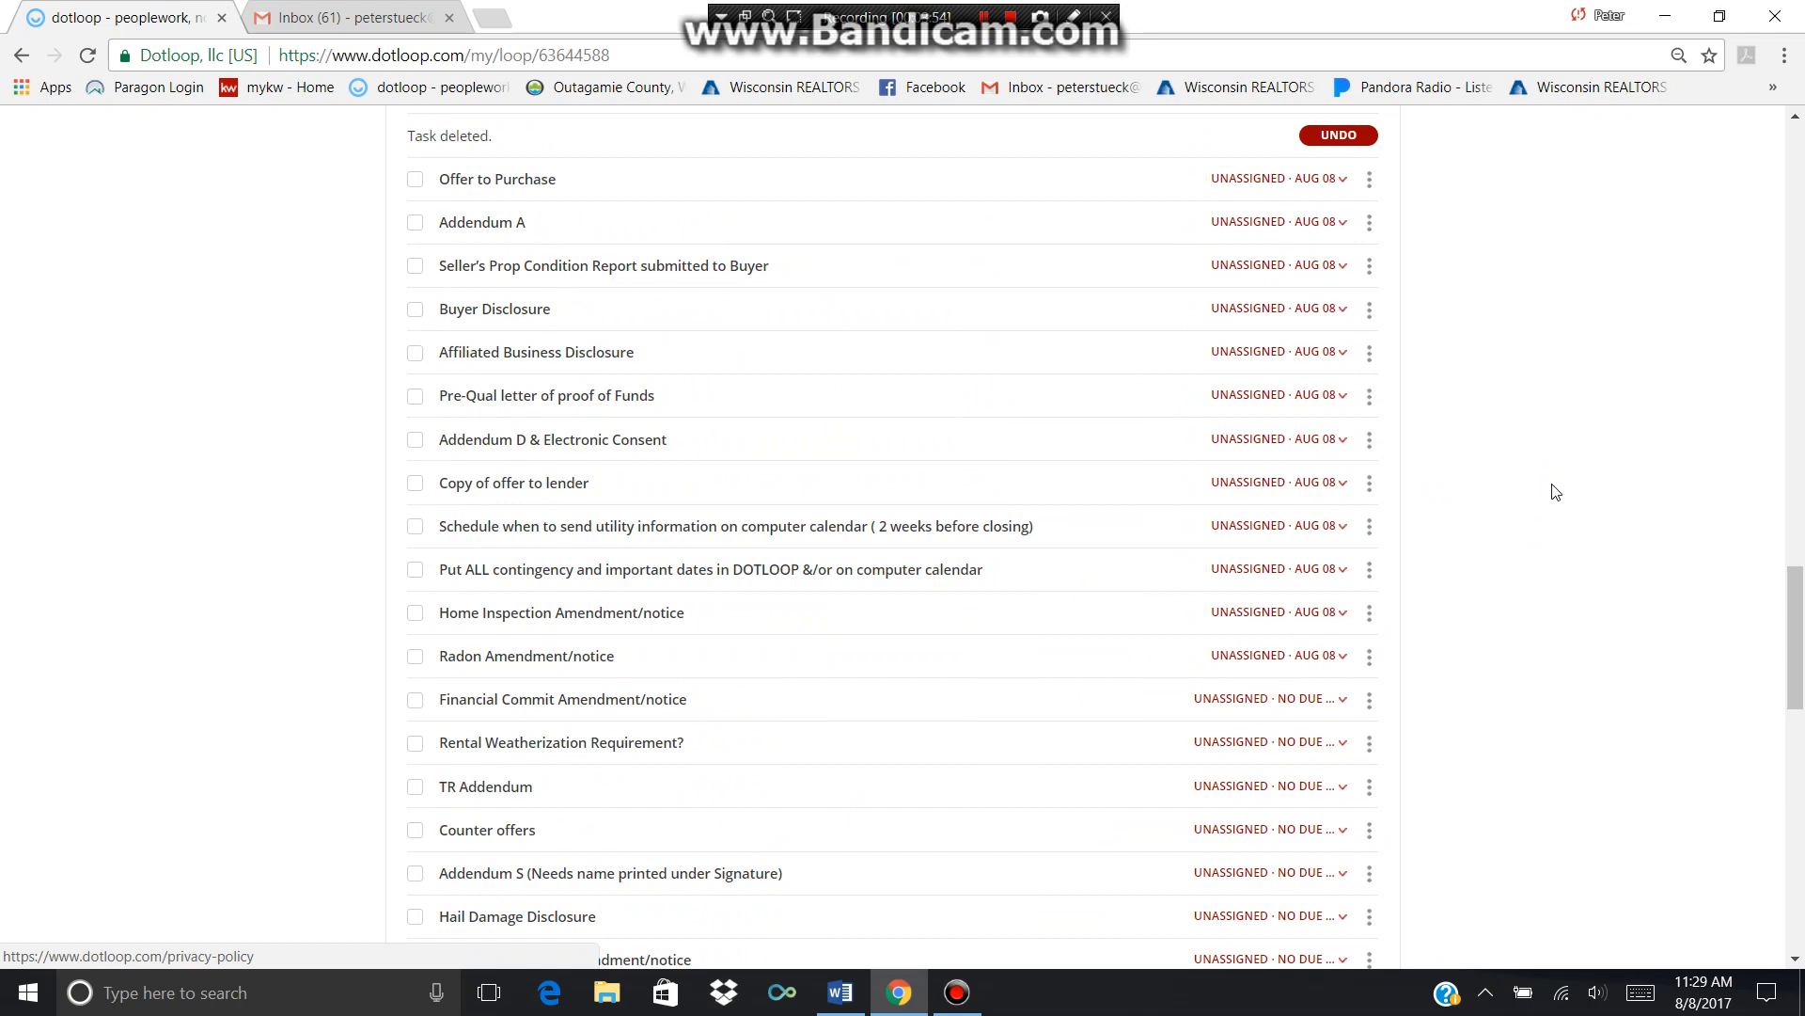
{"action": "left_click_drag", "start_coordinate": [1797, 639], "coordinate": [1797, 604]}
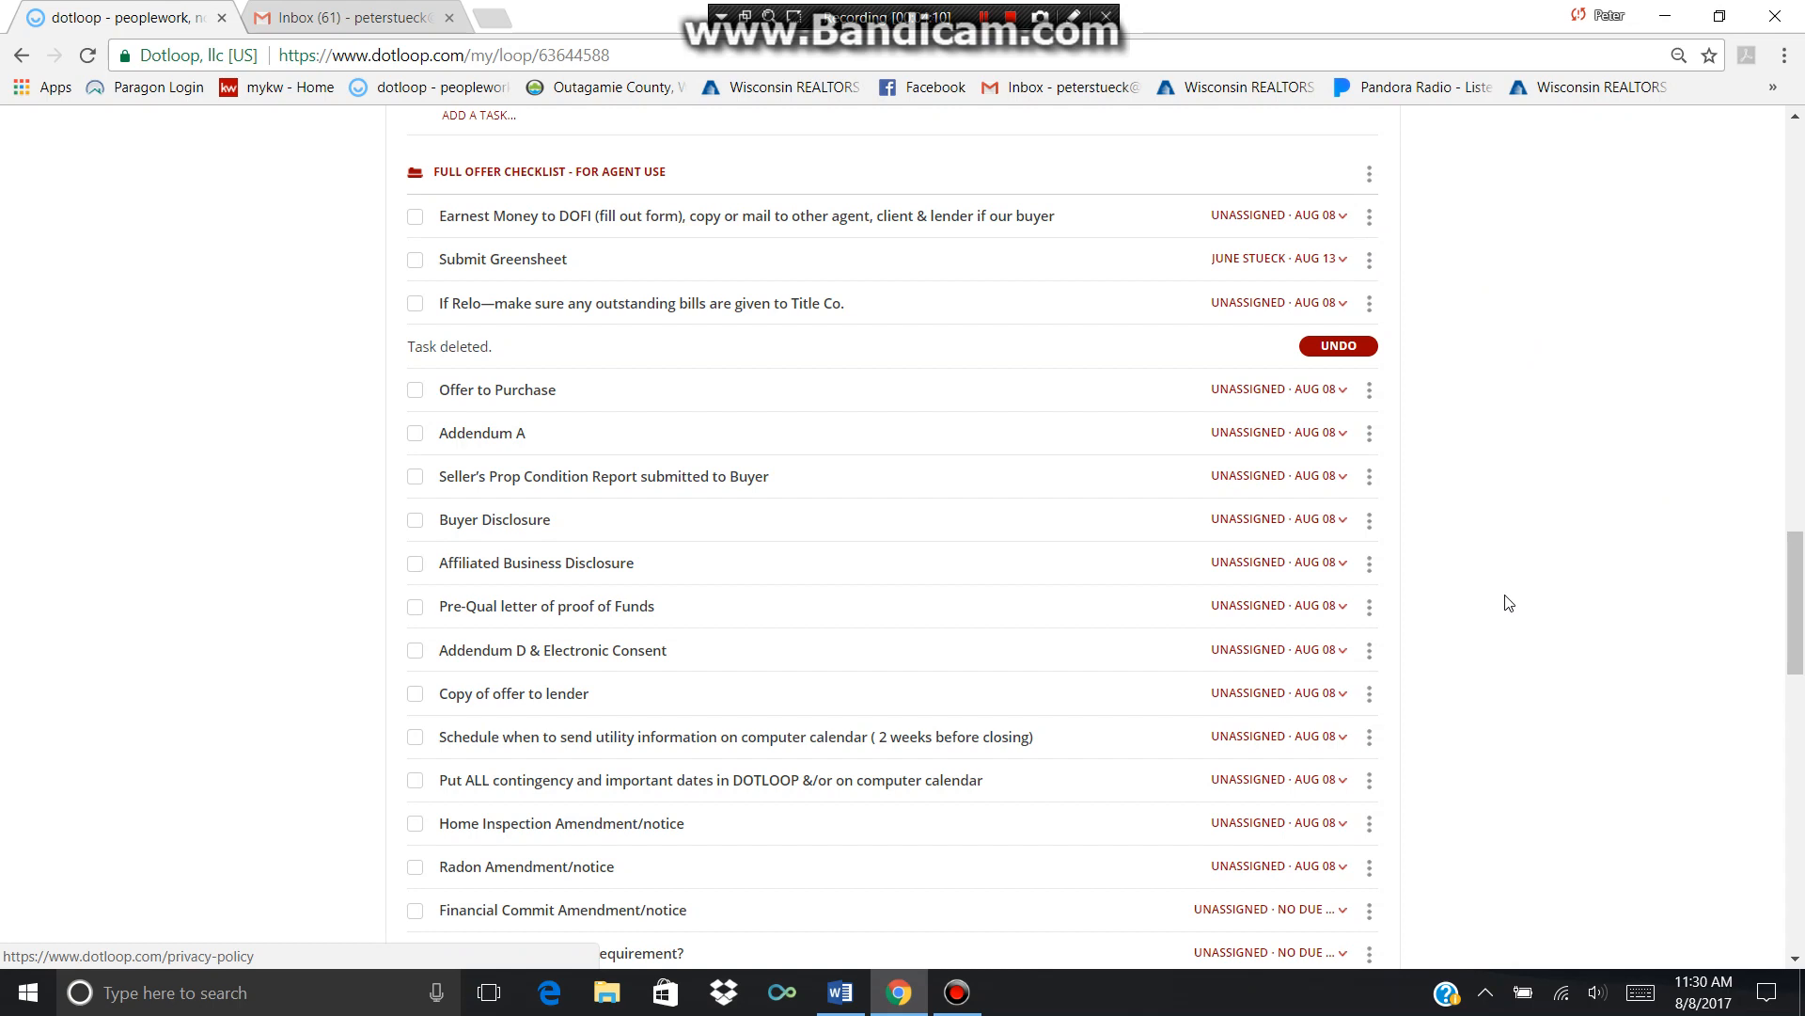
{"action": "scroll", "coordinate": [1511, 589], "scroll_direction": "down", "scroll_amount": 3}
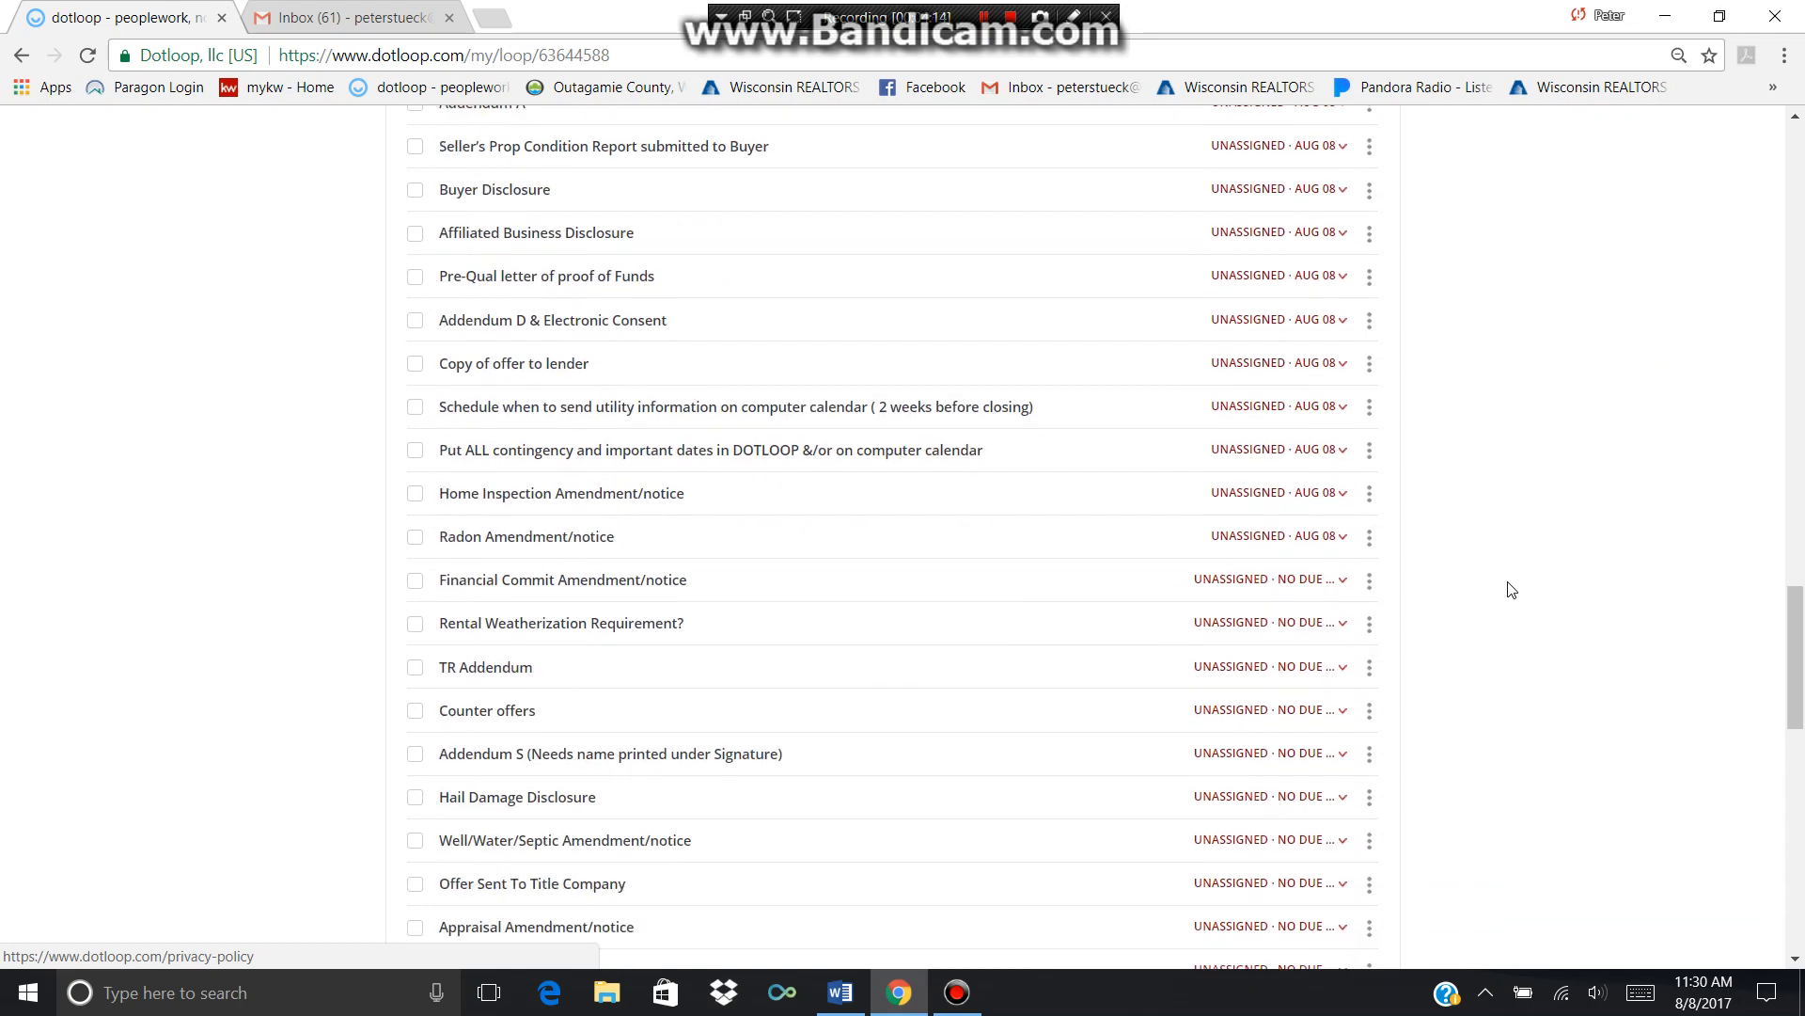
{"action": "scroll", "coordinate": [1511, 589], "scroll_direction": "down", "scroll_amount": 2}
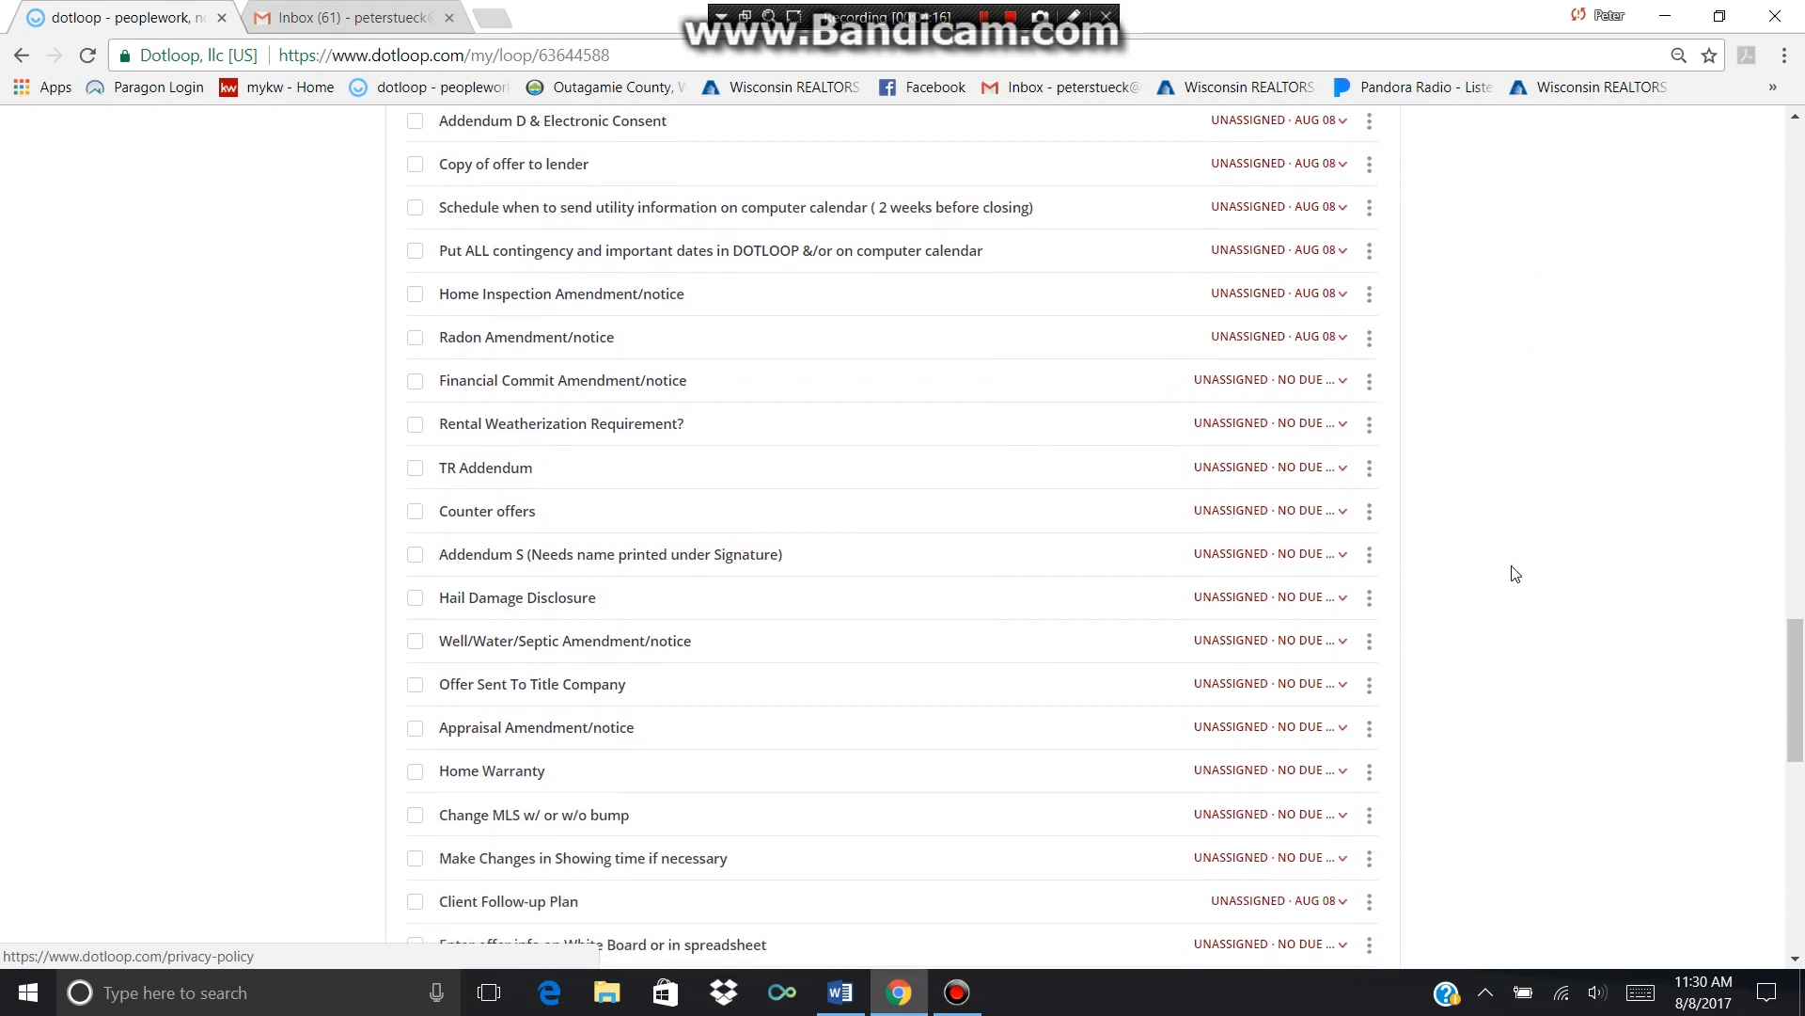
{"action": "scroll", "coordinate": [1514, 578], "scroll_direction": "down", "scroll_amount": 3}
{"action": "scroll", "coordinate": [1516, 573], "scroll_direction": "down", "scroll_amount": 2}
{"action": "scroll", "coordinate": [1517, 569], "scroll_direction": "up", "scroll_amount": 10}
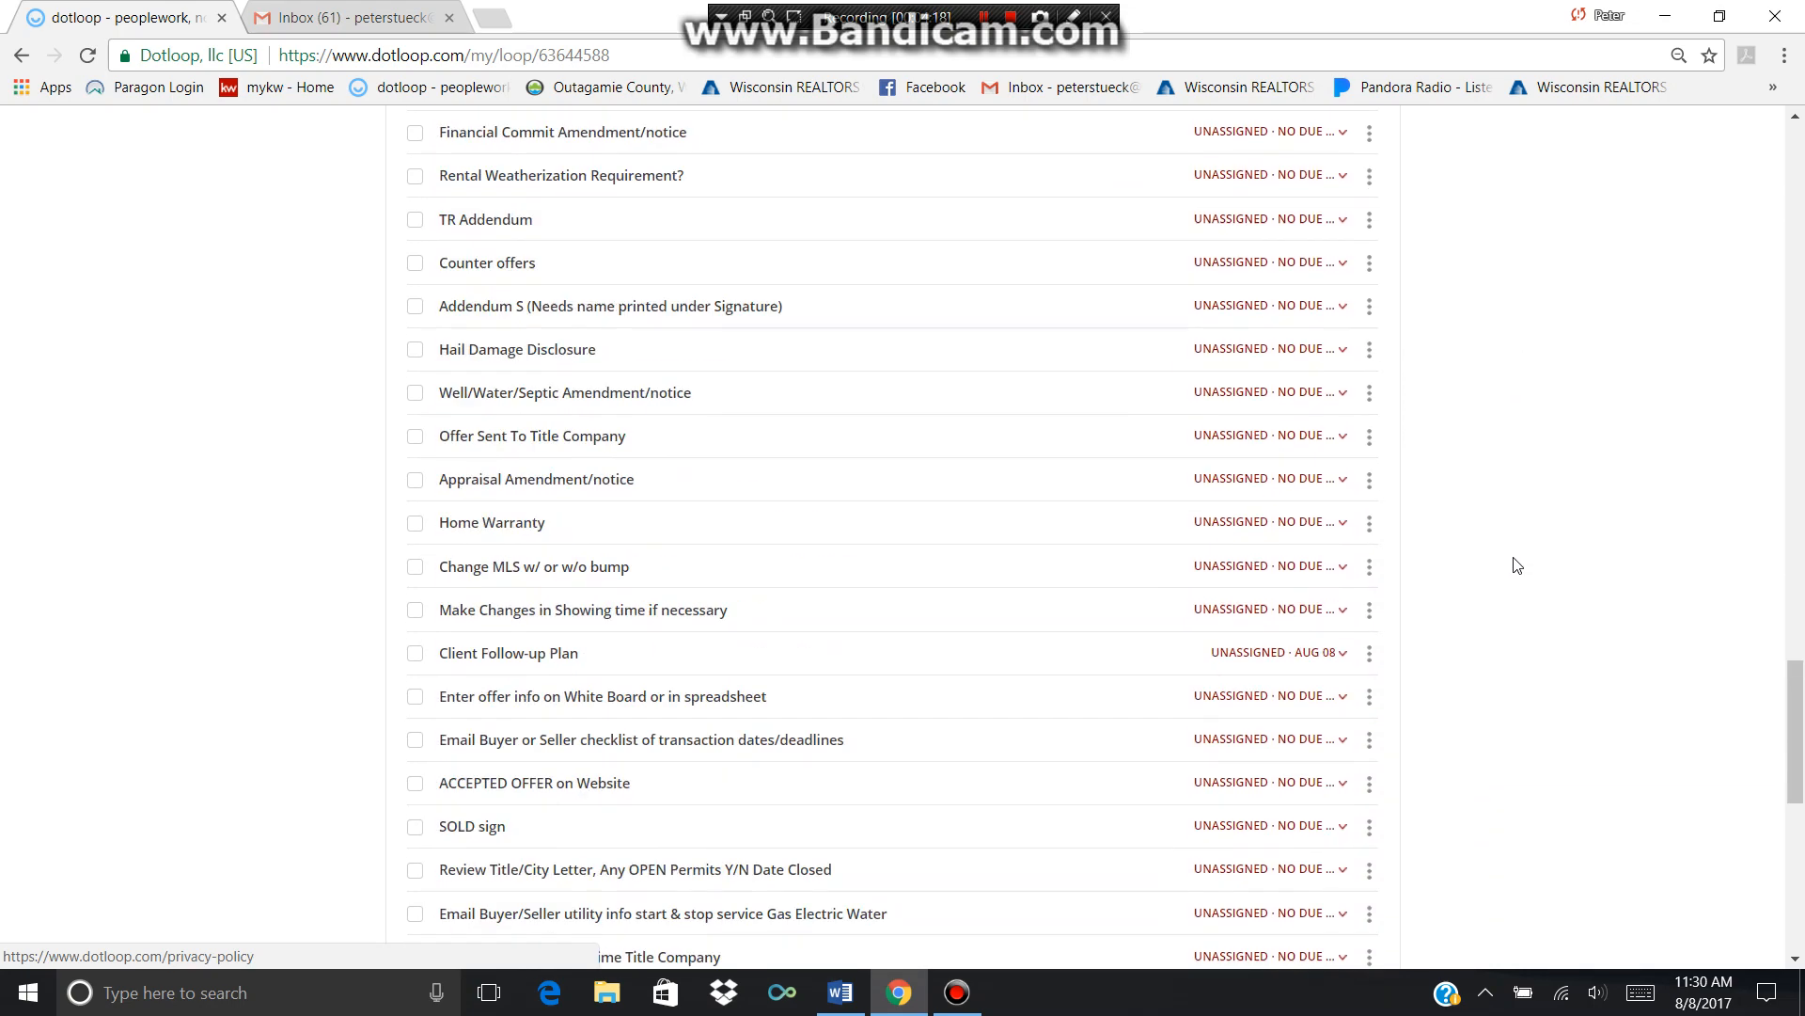
{"action": "scroll", "coordinate": [1516, 565], "scroll_direction": "up", "scroll_amount": 5}
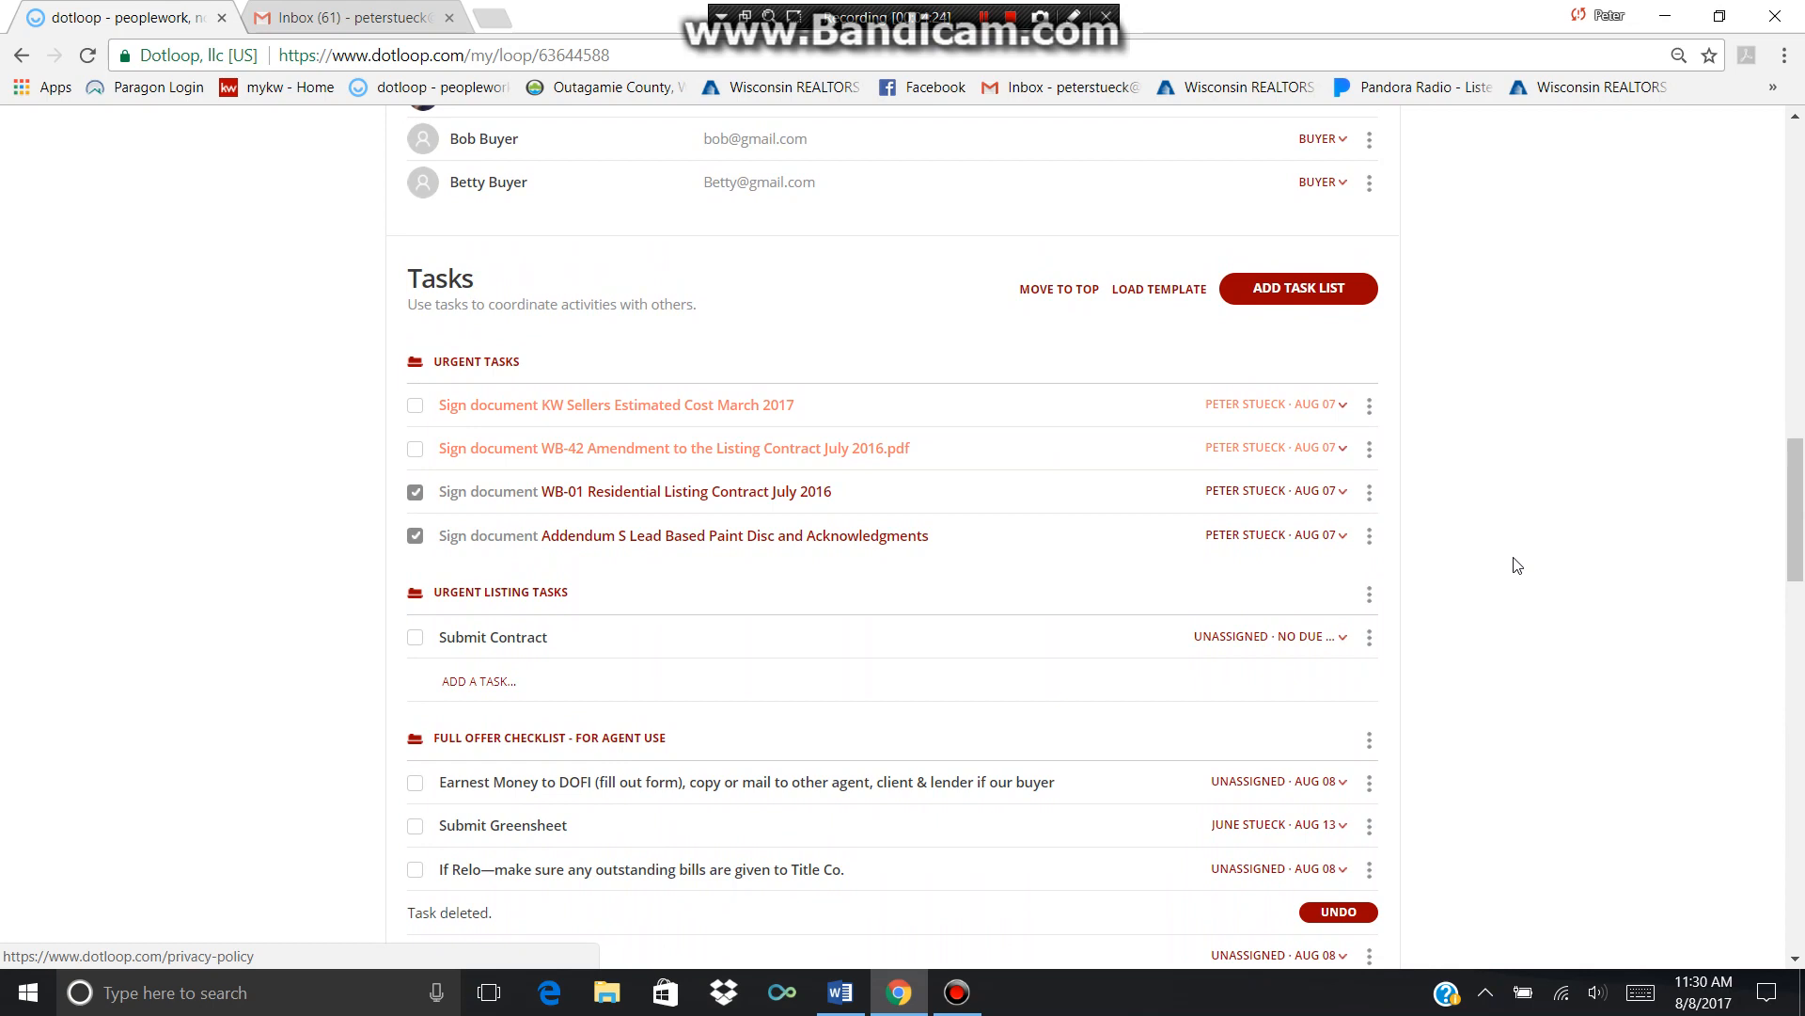
{"action": "scroll", "coordinate": [1516, 564], "scroll_direction": "up", "scroll_amount": 18}
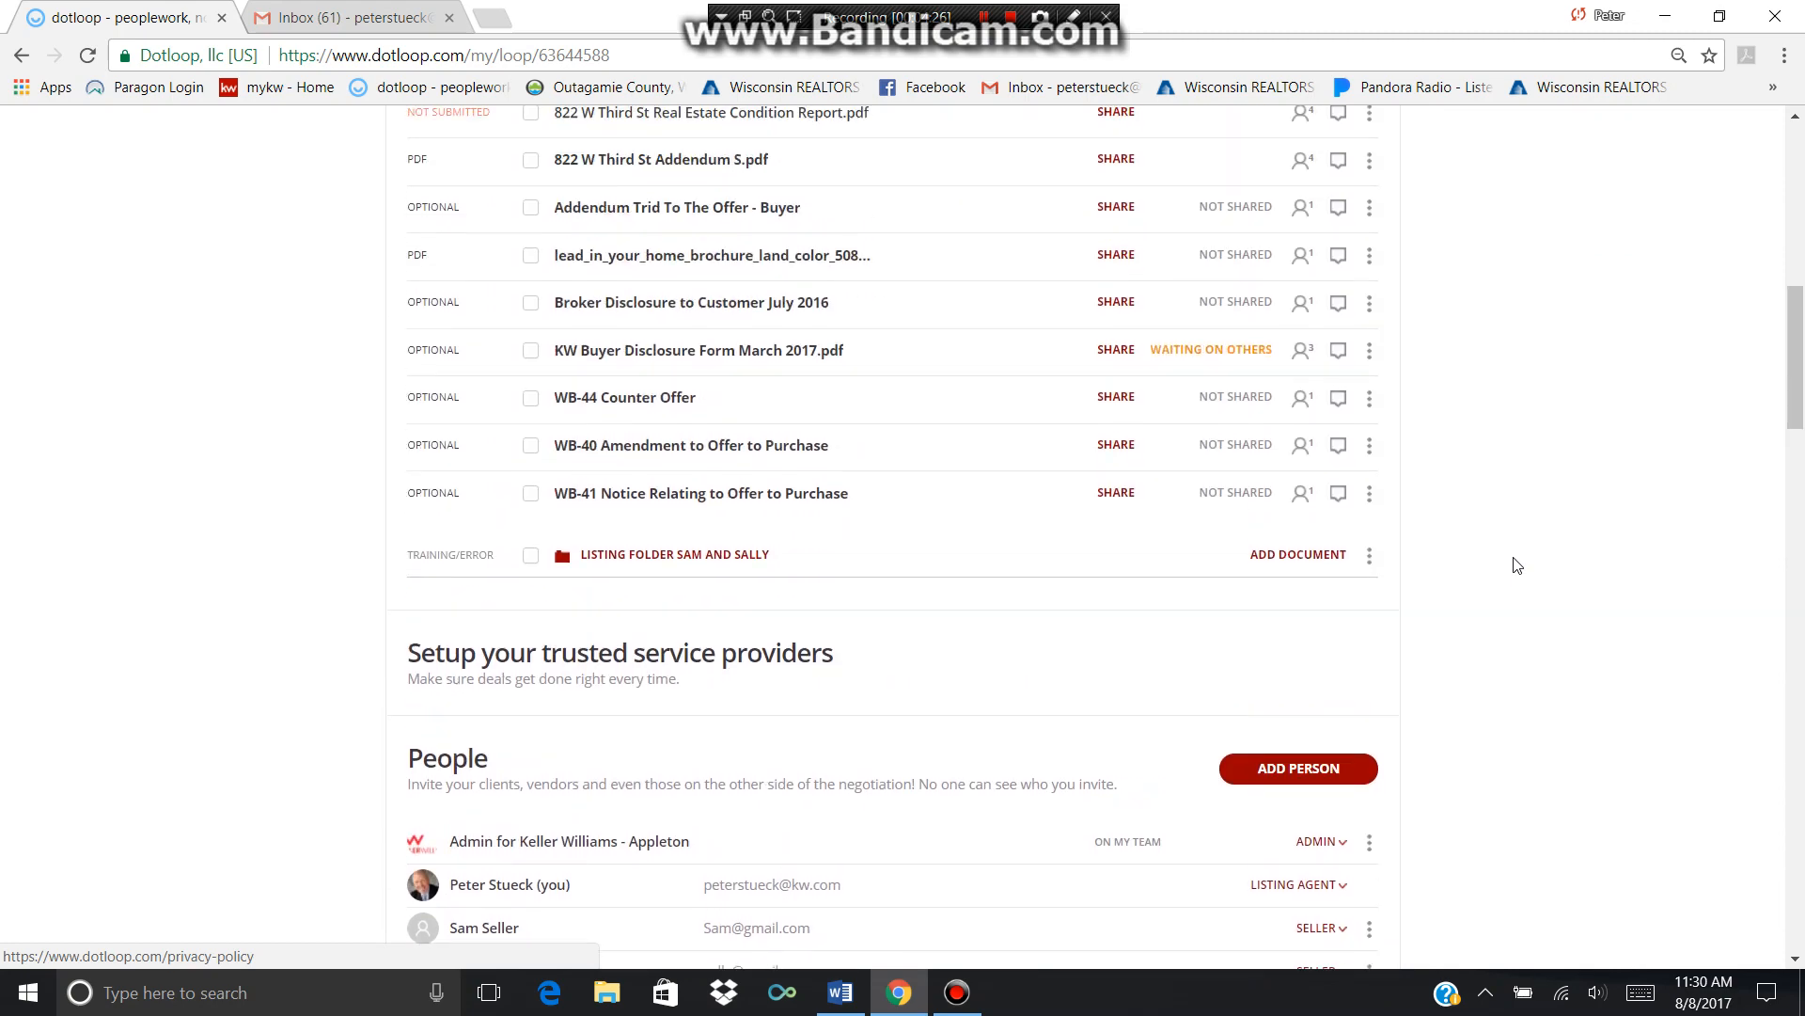
{"action": "scroll", "coordinate": [1516, 565], "scroll_direction": "up", "scroll_amount": 3}
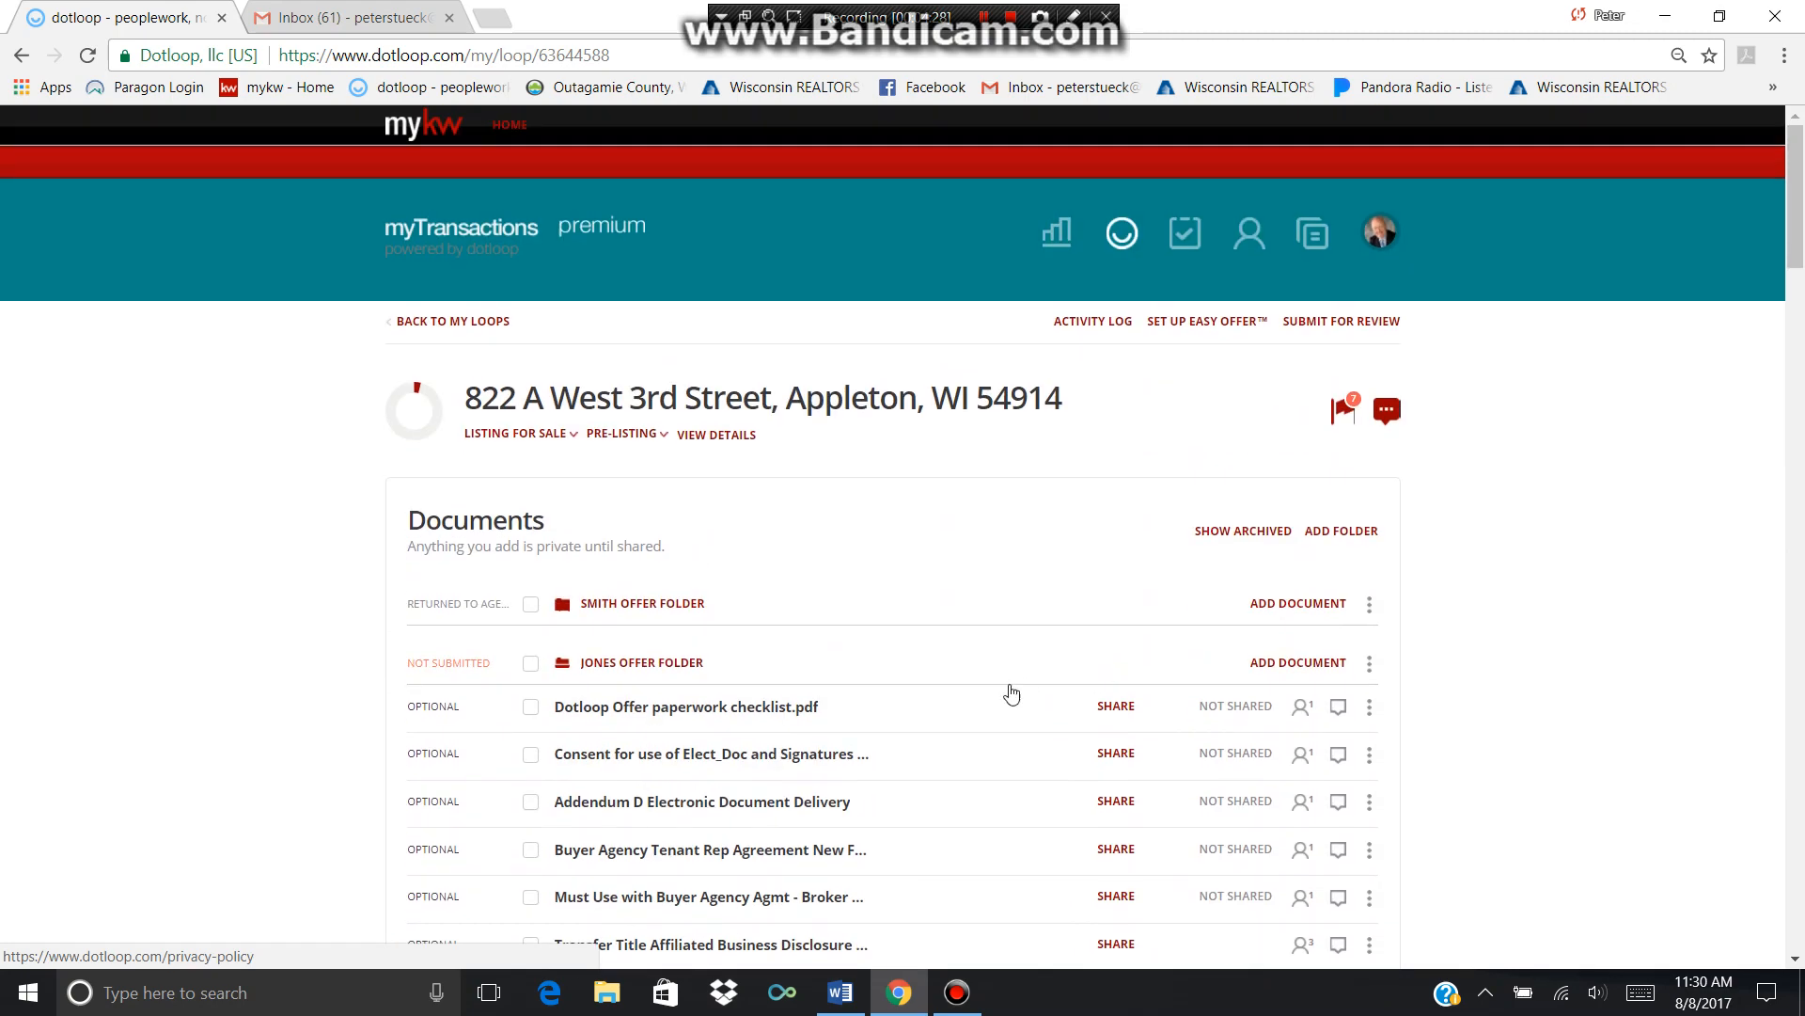
Step: Switch to the Word document titled "Dotloop How To Task Lists"
{"action": "left_click", "coordinate": [847, 992]}
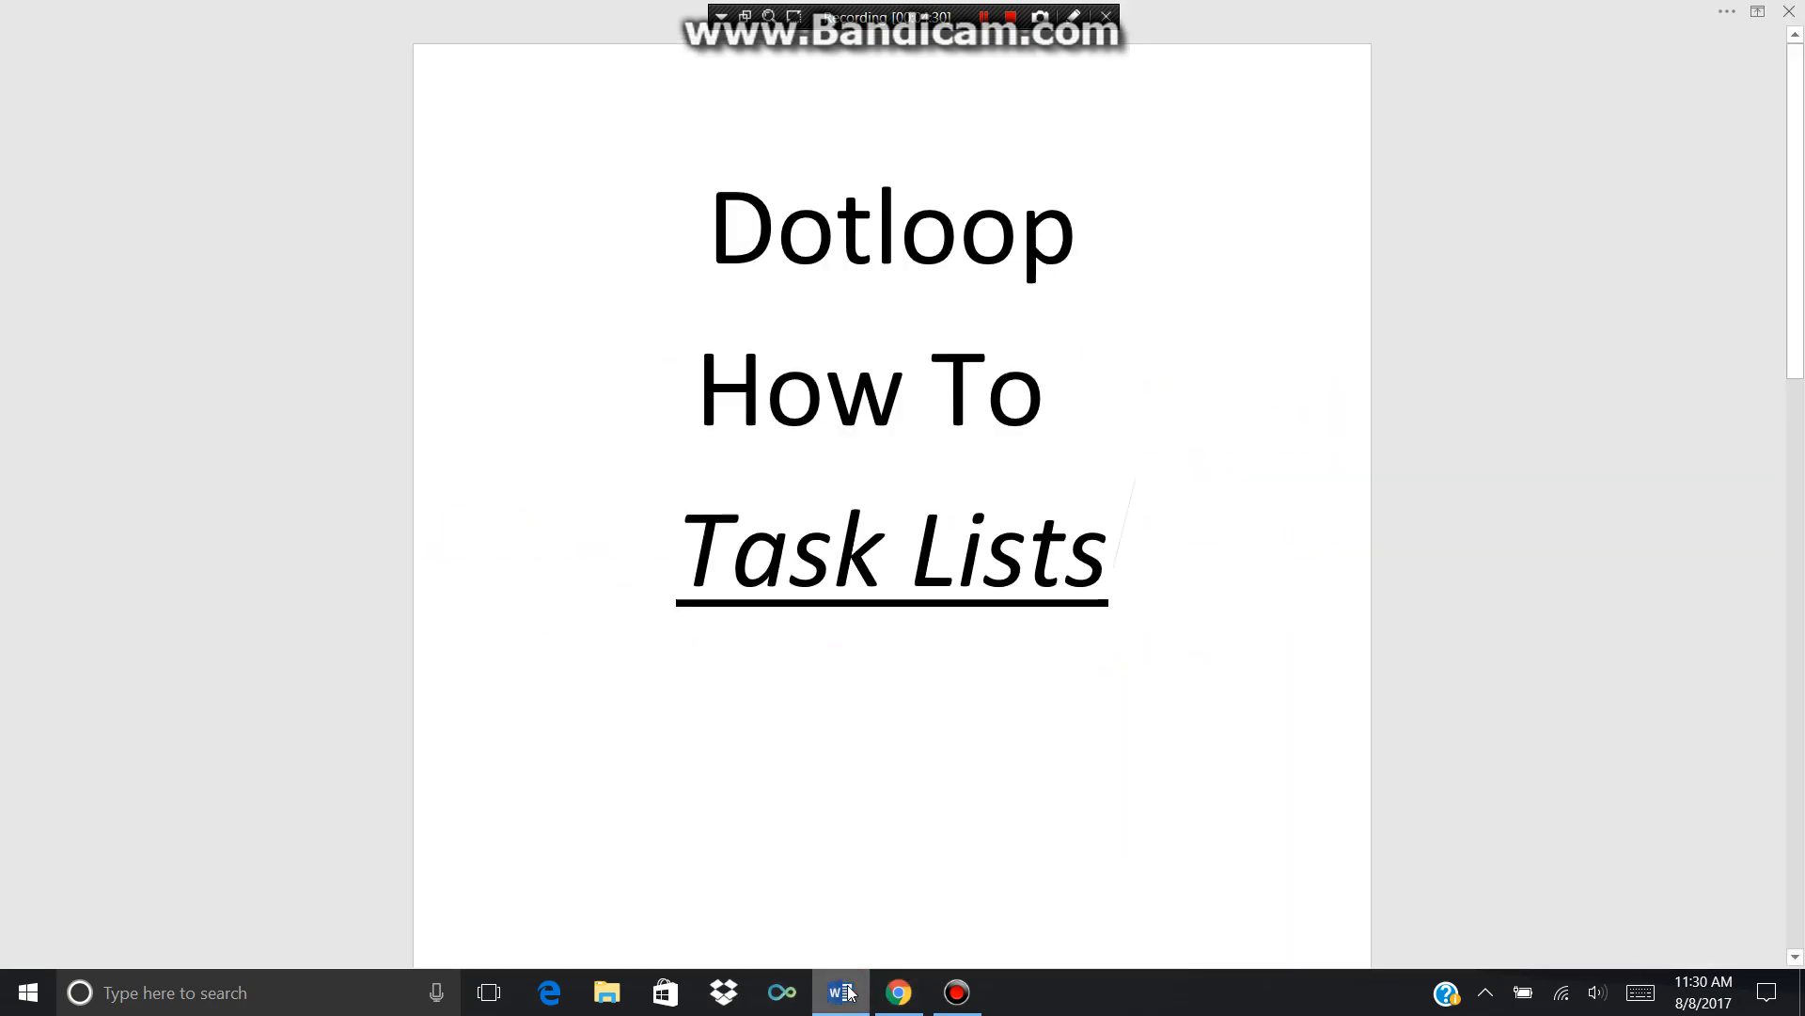